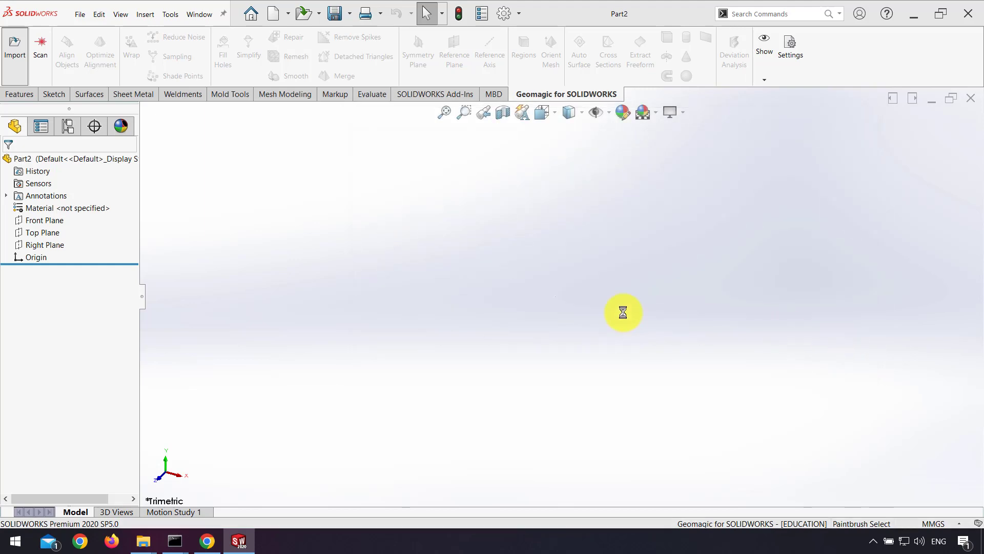
Step: Segment the Die mesh into regions with a curvature sensitivity of 84
{"action": "middle_click_drag", "start_coordinate": [403, 444], "coordinate": [358, 265]}
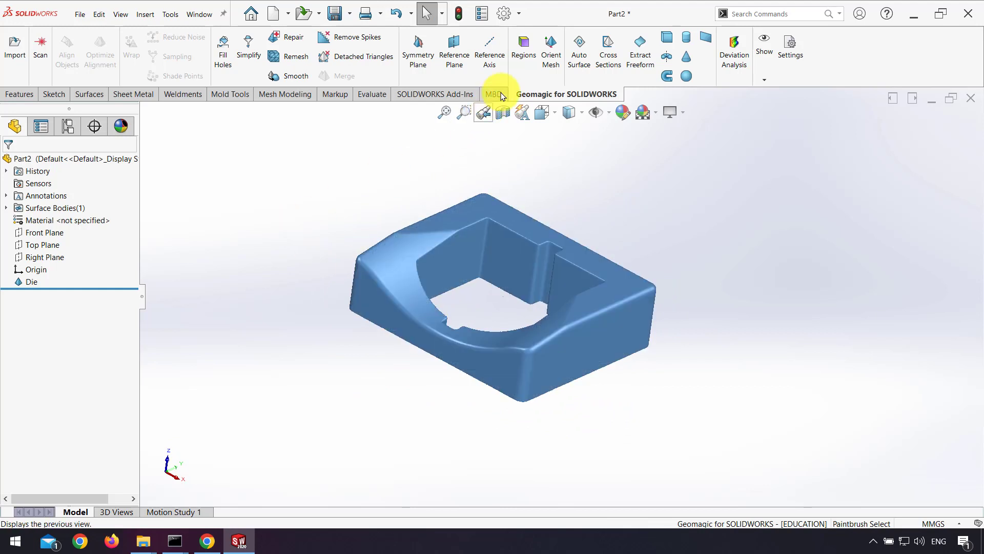
{"action": "left_click", "coordinate": [530, 66]}
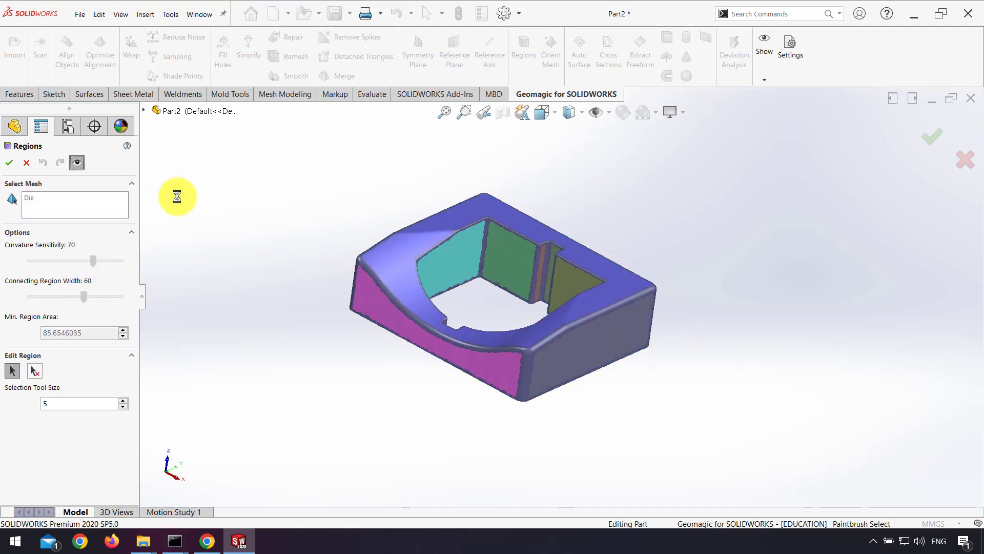
{"action": "middle_click_drag", "start_coordinate": [368, 262], "coordinate": [370, 279]}
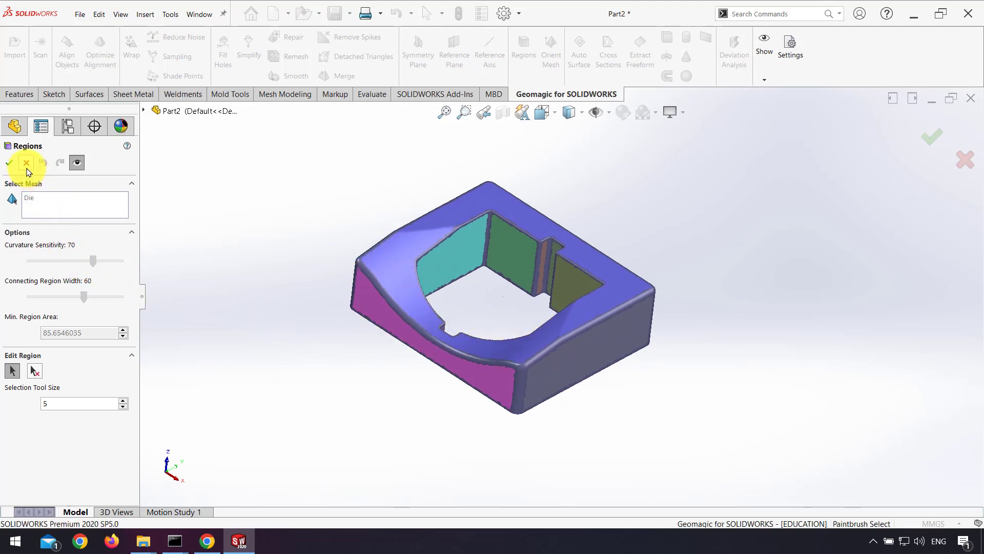
{"action": "left_click", "coordinate": [77, 163]}
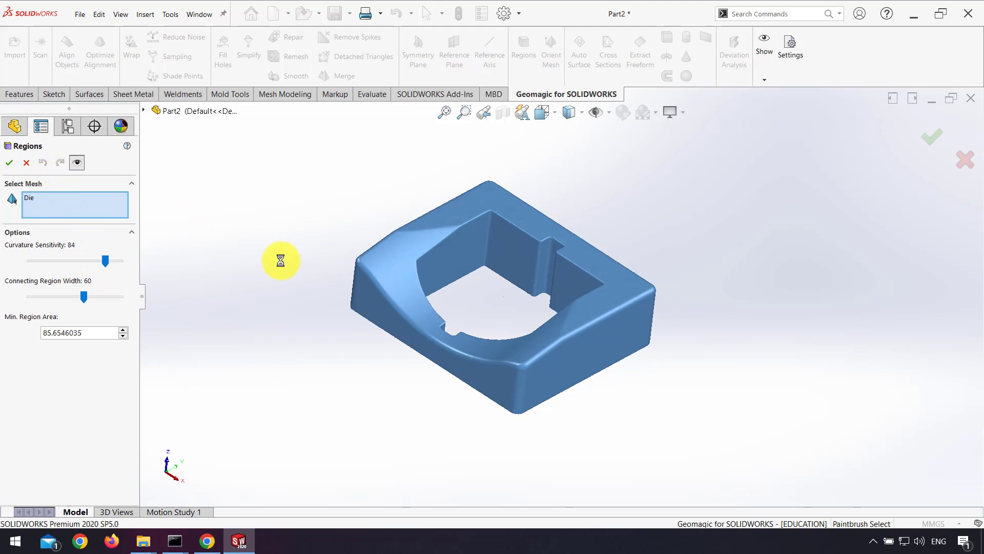
{"action": "middle_click_drag", "start_coordinate": [518, 328], "coordinate": [441, 334]}
{"action": "left_click", "coordinate": [9, 163]}
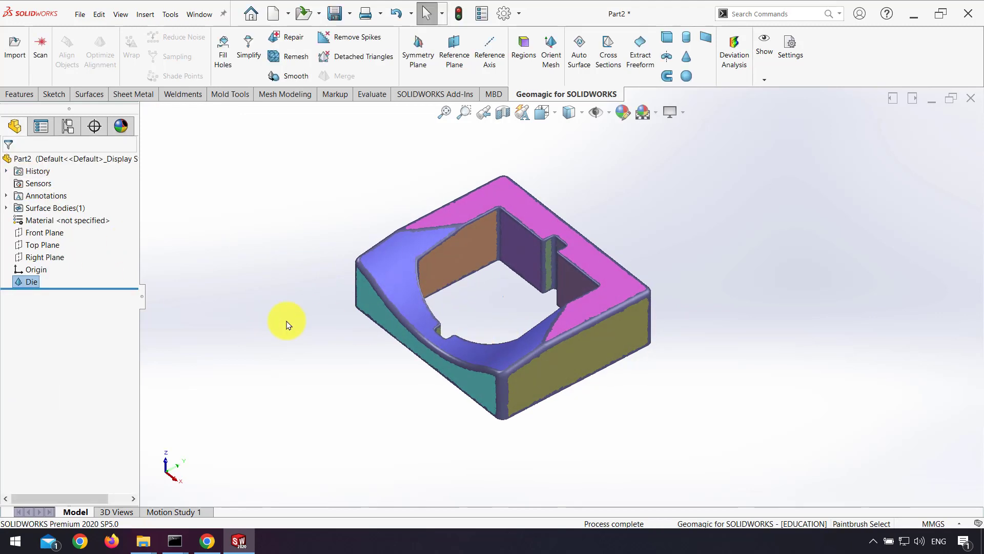
Step: Create a reference plane fitted to the flat bottom region of the die mesh
{"action": "middle_click_drag", "start_coordinate": [286, 324], "coordinate": [543, 196]}
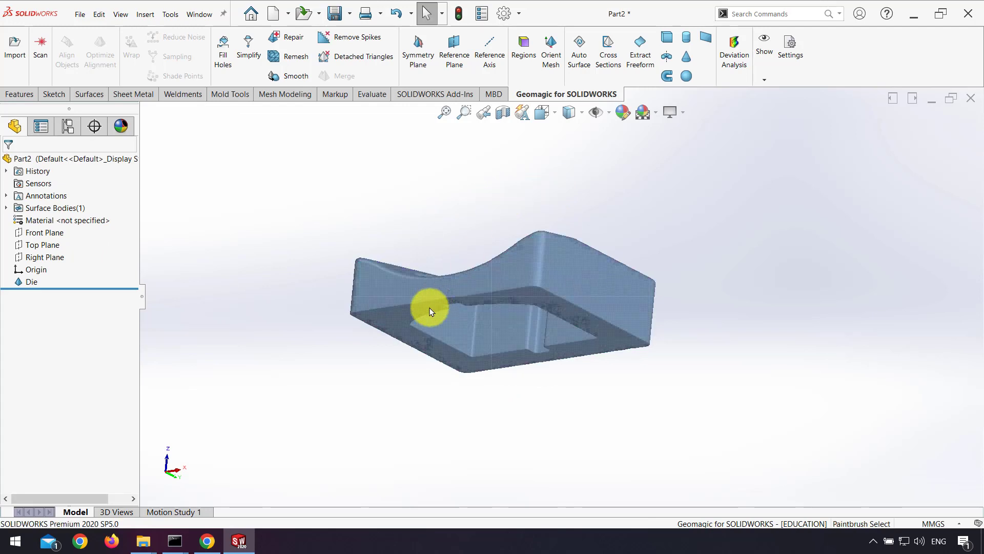
{"action": "left_click", "coordinate": [454, 48]}
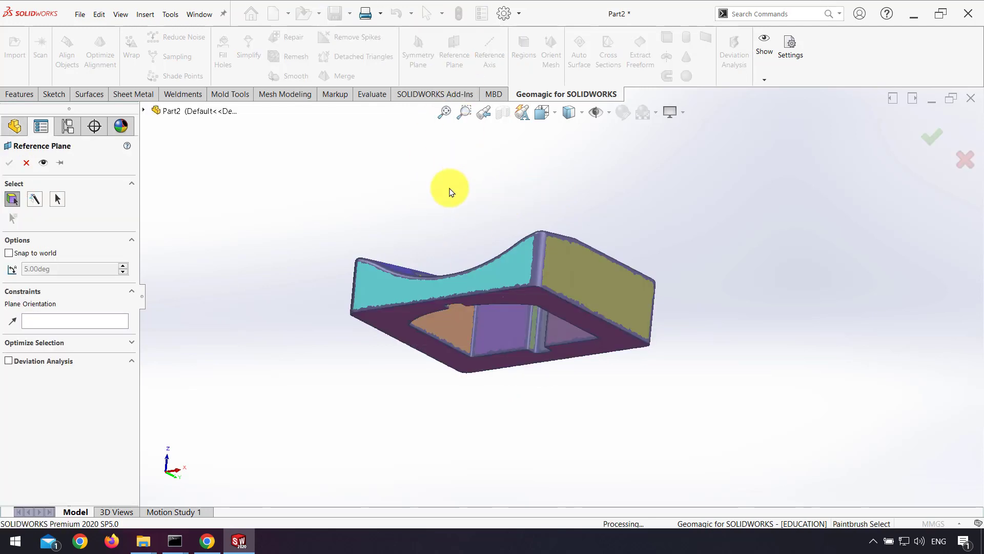
{"action": "left_click", "coordinate": [401, 330]}
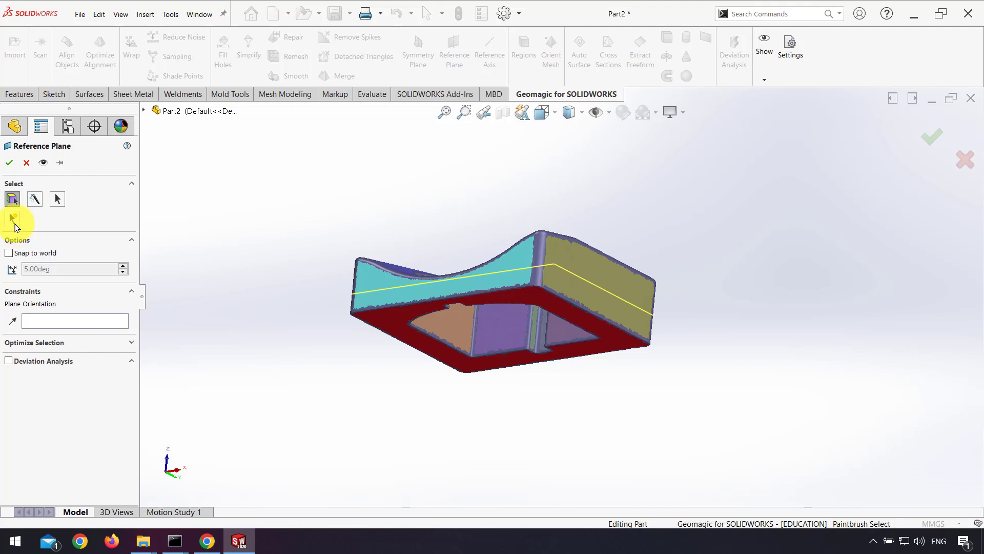
{"action": "left_click", "coordinate": [8, 163]}
Step: Create one mesh cross section 5 mm above the bottom reference plane, projected to the base plane, with fillets removed
{"action": "middle_click_drag", "start_coordinate": [292, 233], "coordinate": [641, 273]}
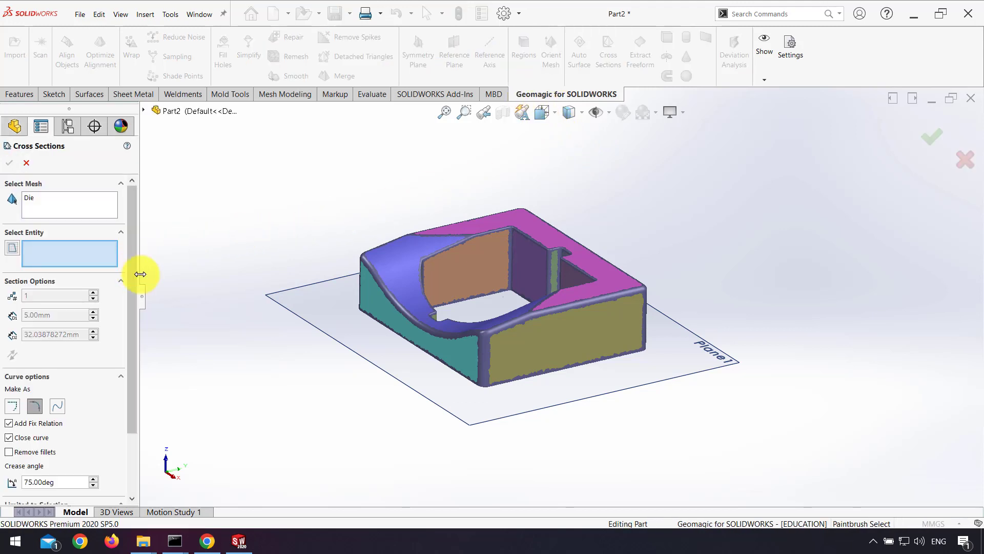
{"action": "left_click", "coordinate": [454, 407]}
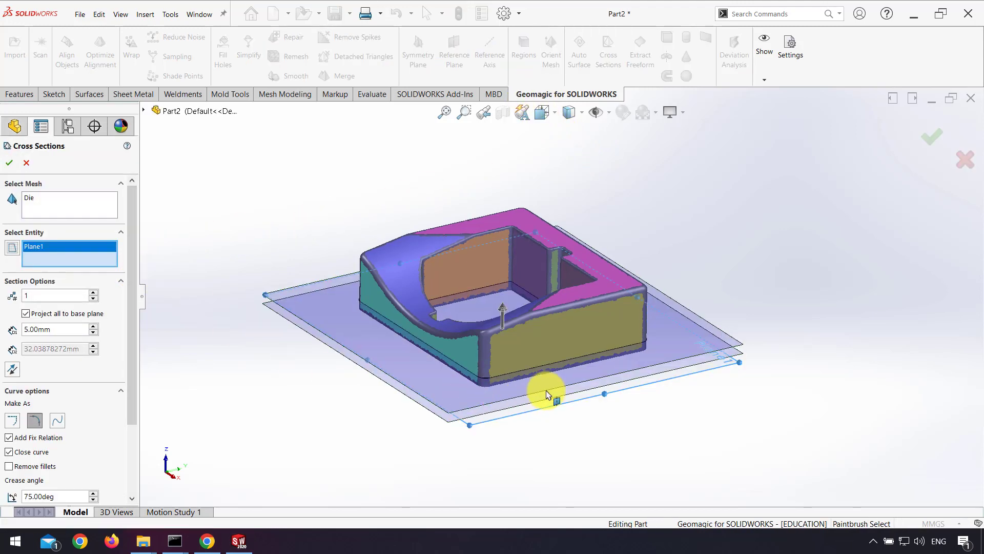
{"action": "middle_click_drag", "start_coordinate": [546, 391], "coordinate": [512, 341]}
{"action": "scroll", "coordinate": [510, 337], "scroll_direction": "down", "scroll_amount": 5}
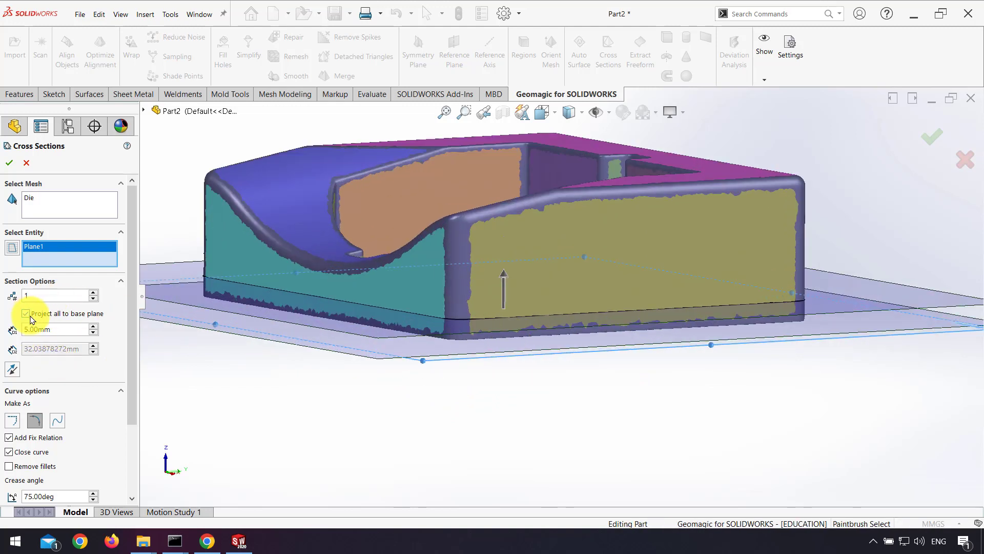
{"action": "left_click_drag", "start_coordinate": [132, 323], "coordinate": [127, 347]}
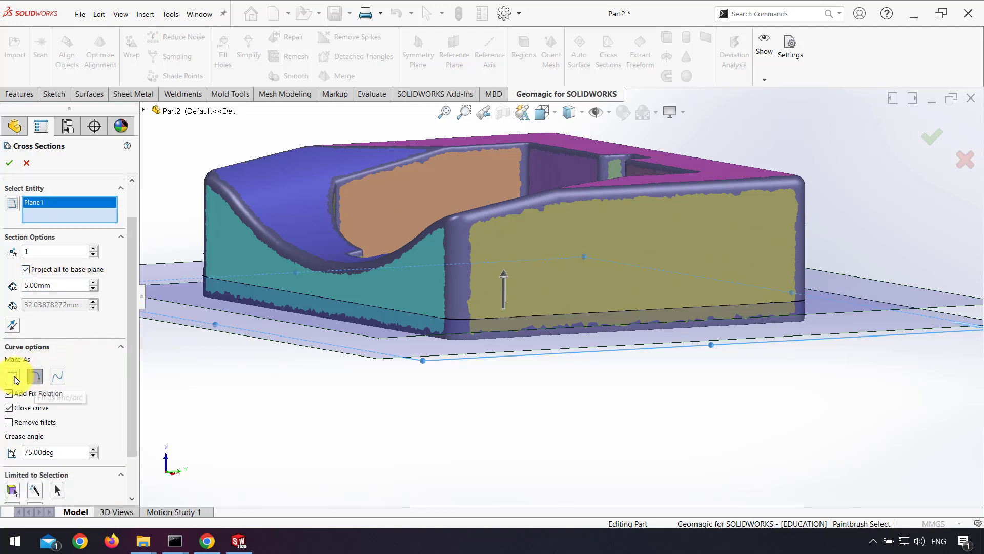
{"action": "left_click", "coordinate": [18, 426]}
{"action": "middle_click_drag", "start_coordinate": [281, 378], "coordinate": [495, 255]}
{"action": "scroll", "coordinate": [134, 398], "scroll_direction": "down", "scroll_amount": 2}
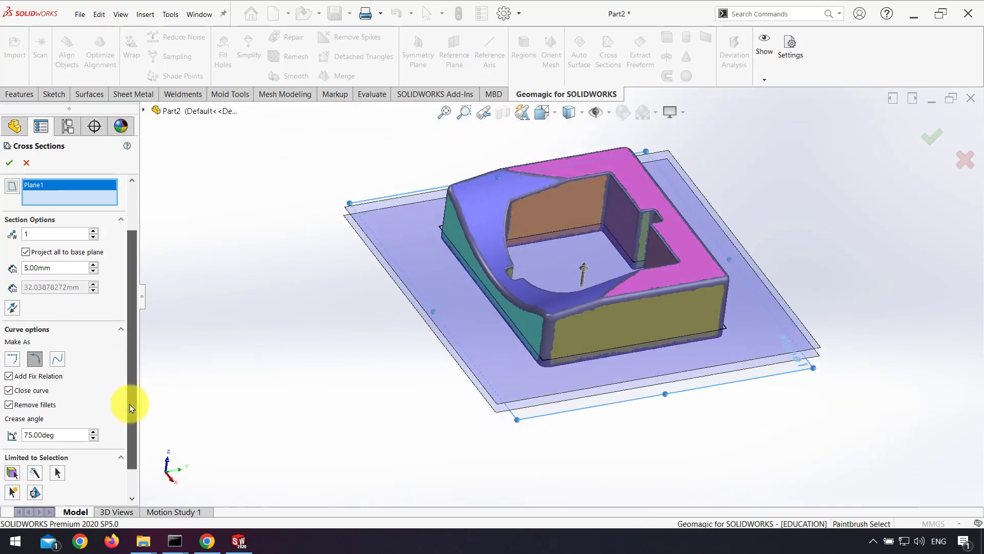
{"action": "left_click", "coordinate": [8, 165]}
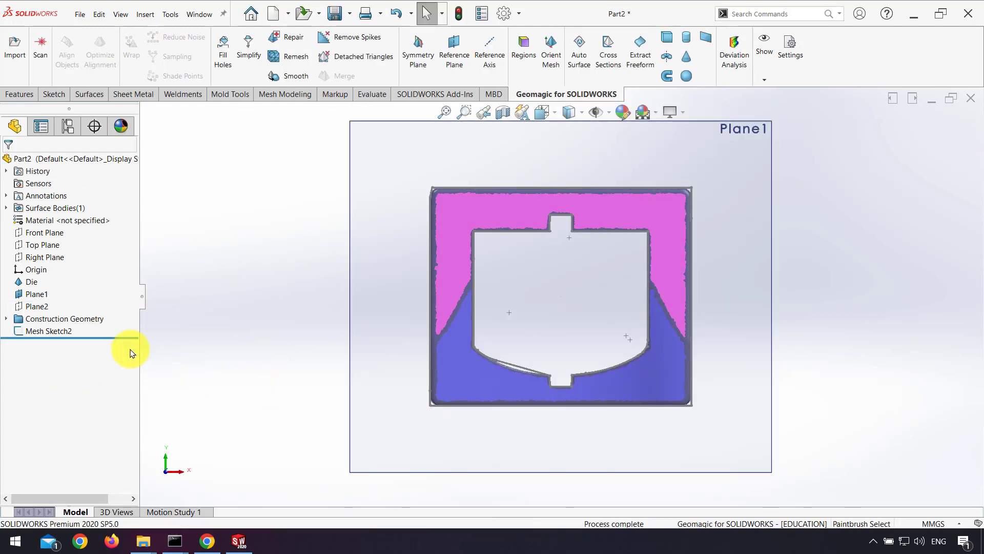
Step: Edit the cross-section sketch and delete the short slanted line at the upper-left corner of the outer outline
{"action": "left_click", "coordinate": [51, 331]}
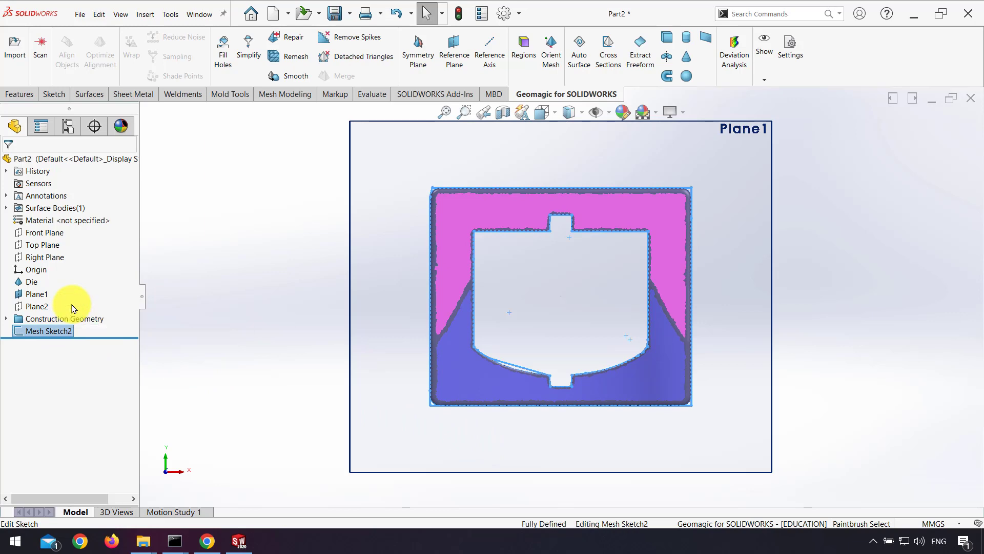
{"action": "left_click", "coordinate": [72, 307]}
{"action": "mouse_move", "coordinate": [494, 399]}
{"action": "middle_mouse_down"}
{"action": "mouse_move", "coordinate": [503, 264]}
{"action": "mouse_move", "coordinate": [491, 303]}
{"action": "middle_mouse_up"}
{"action": "key", "text": "ctrl+8"}
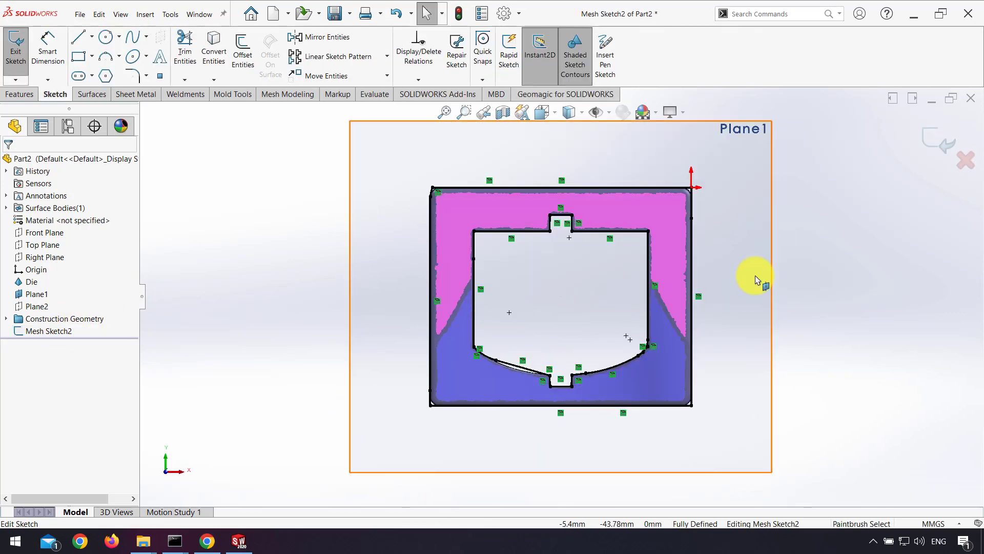
{"action": "scroll", "coordinate": [455, 226], "scroll_direction": "down", "scroll_amount": 10}
{"action": "left_click", "coordinate": [457, 225]}
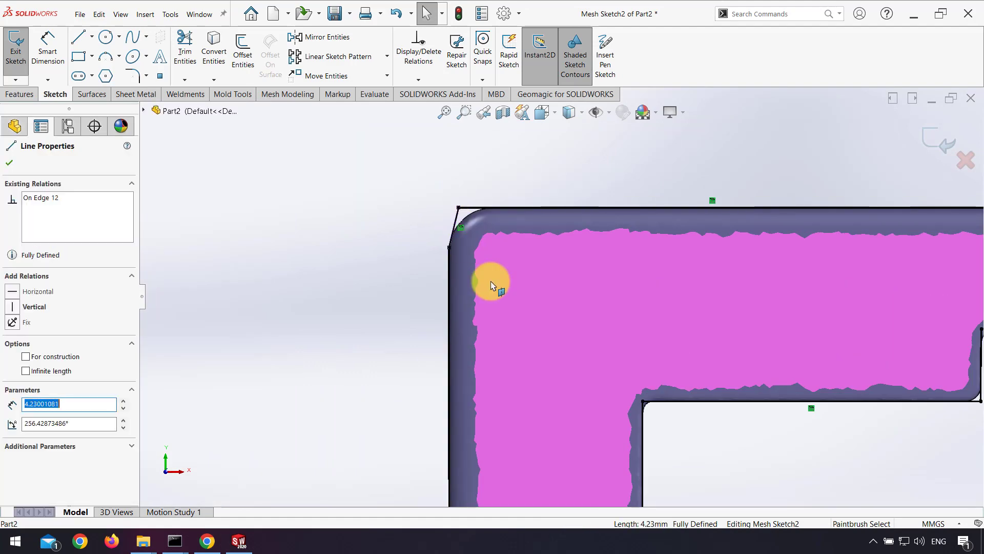
{"action": "key", "text": "Delete"}
Step: Delete the remaining straight lines of the outer outline, keeping the inner opening's profile
{"action": "scroll", "coordinate": [484, 232], "scroll_direction": "up", "scroll_amount": 10}
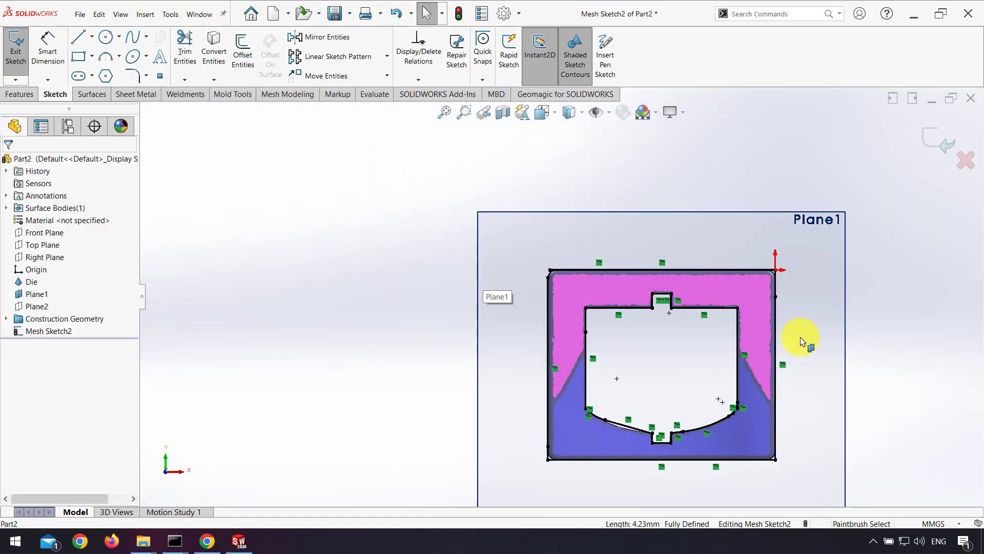
{"action": "scroll", "coordinate": [803, 342], "scroll_direction": "down", "scroll_amount": 3}
{"action": "mouse_move", "coordinate": [785, 146]}
{"action": "left_mouse_down"}
{"action": "mouse_move", "coordinate": [728, 418]}
{"action": "mouse_move", "coordinate": [708, 461]}
{"action": "mouse_move", "coordinate": [733, 472]}
{"action": "left_mouse_up"}
{"action": "key", "text": "Delete"}
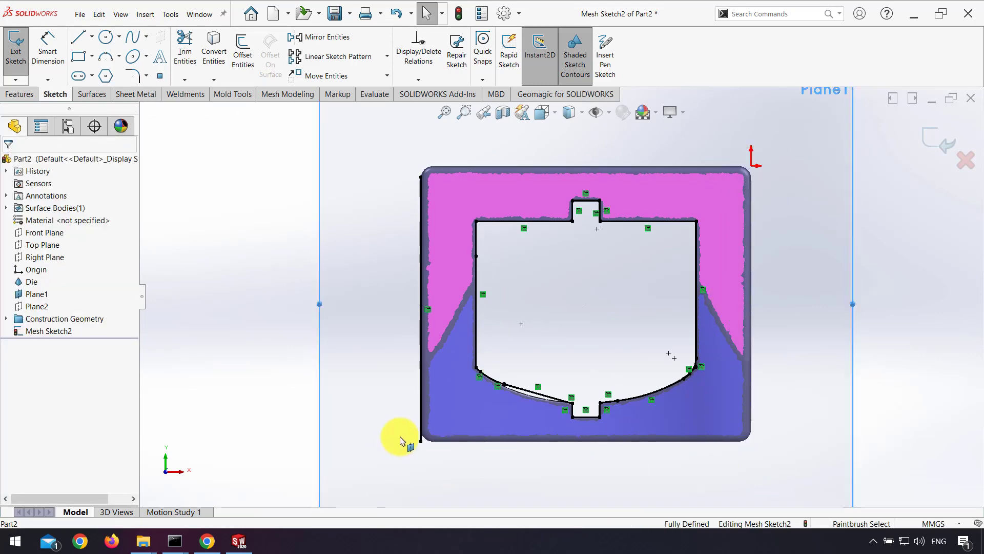
Step: Sketch a corner rectangle about 100 mm high around the die's outer edges
{"action": "left_click", "coordinate": [80, 54]}
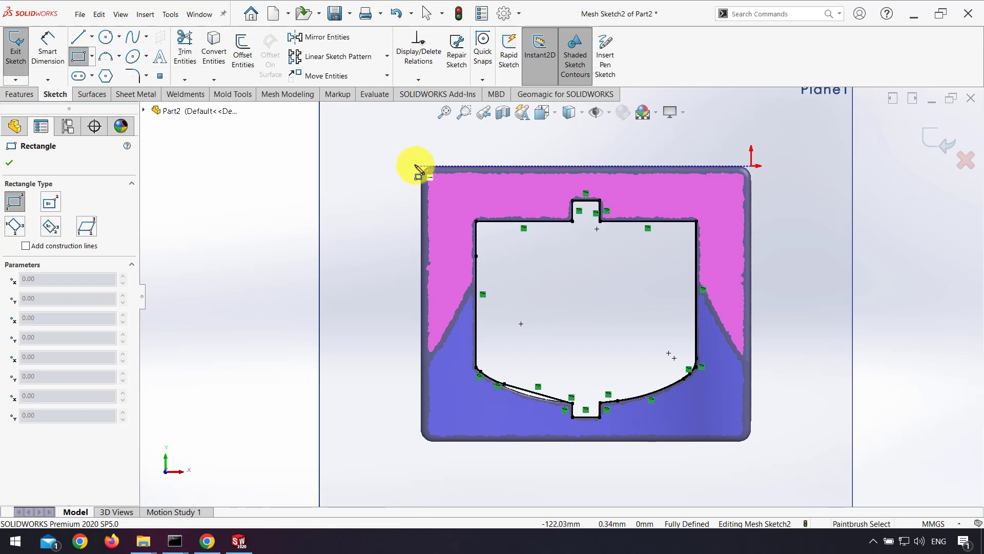
{"action": "left_click_drag", "start_coordinate": [415, 165], "coordinate": [763, 441]}
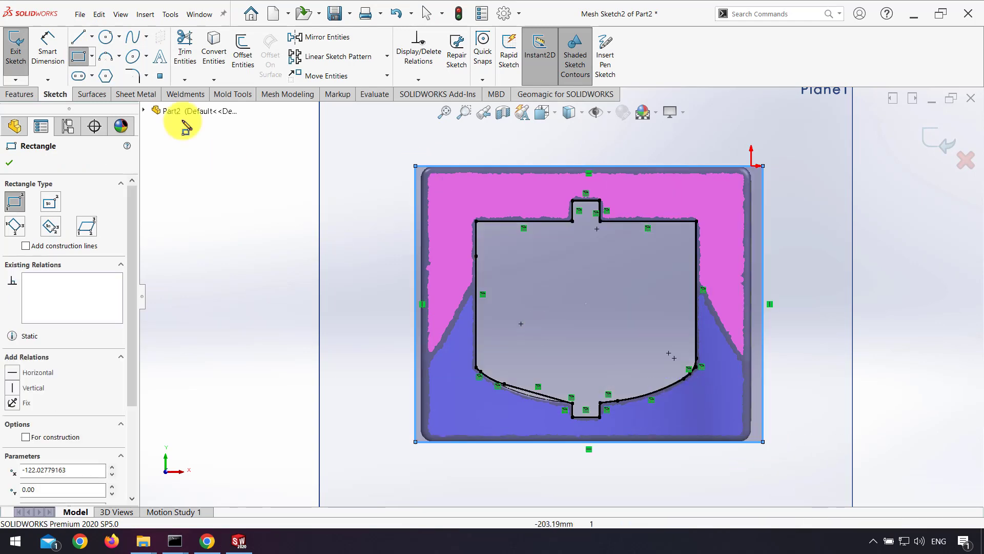
{"action": "key", "text": "Escape"}
Step: Move the rectangle's two vertical sides onto the die's side edges, making it about 120 mm wide
{"action": "scroll", "coordinate": [731, 413], "scroll_direction": "down", "scroll_amount": 5}
{"action": "left_click", "coordinate": [668, 359]}
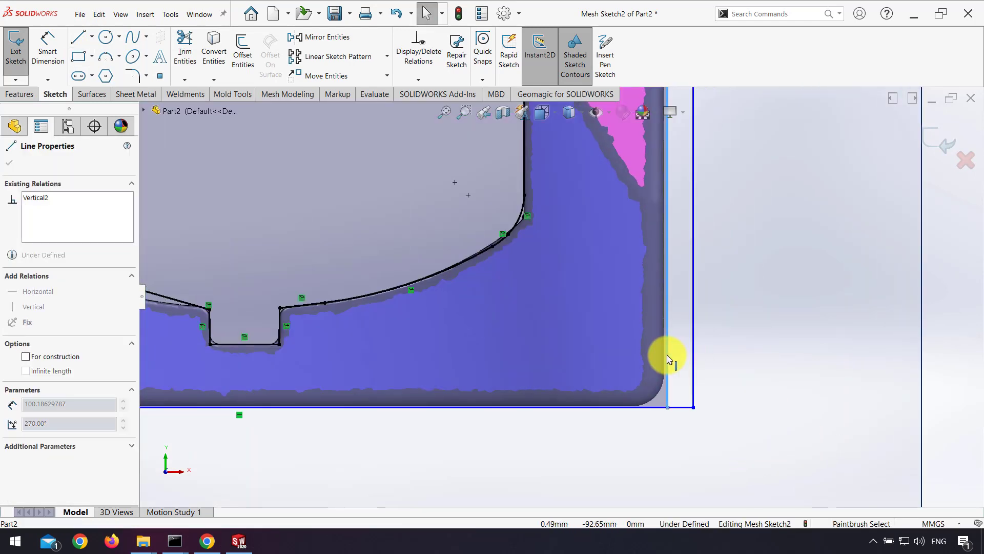
{"action": "left_click_drag", "start_coordinate": [667, 355], "coordinate": [664, 355]}
{"action": "scroll", "coordinate": [302, 354], "scroll_direction": "up", "scroll_amount": 4}
{"action": "scroll", "coordinate": [286, 319], "scroll_direction": "down", "scroll_amount": 2}
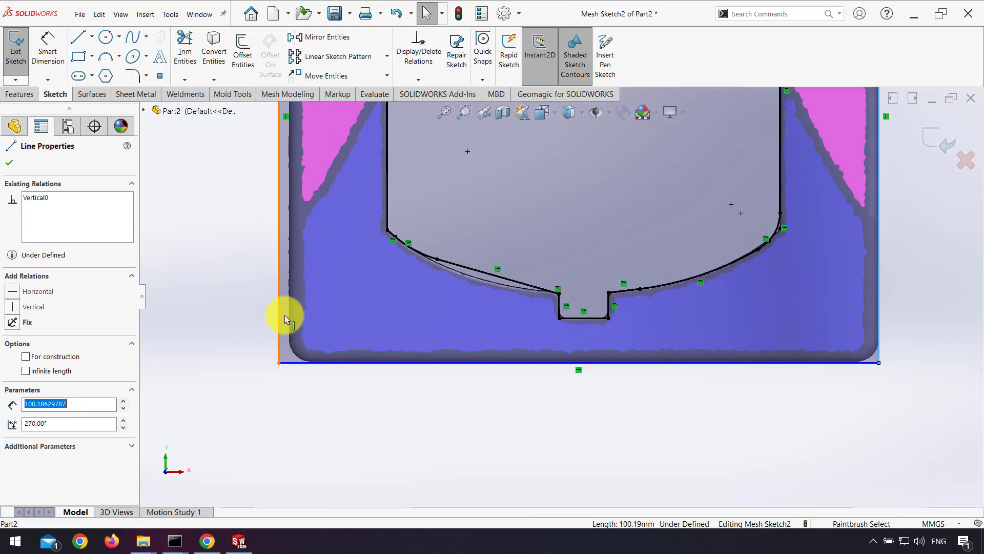
{"action": "left_click_drag", "start_coordinate": [284, 316], "coordinate": [290, 312]}
{"action": "scroll", "coordinate": [333, 305], "scroll_direction": "up", "scroll_amount": 7}
{"action": "scroll", "coordinate": [667, 218], "scroll_direction": "down", "scroll_amount": 2}
{"action": "left_click", "coordinate": [773, 220]}
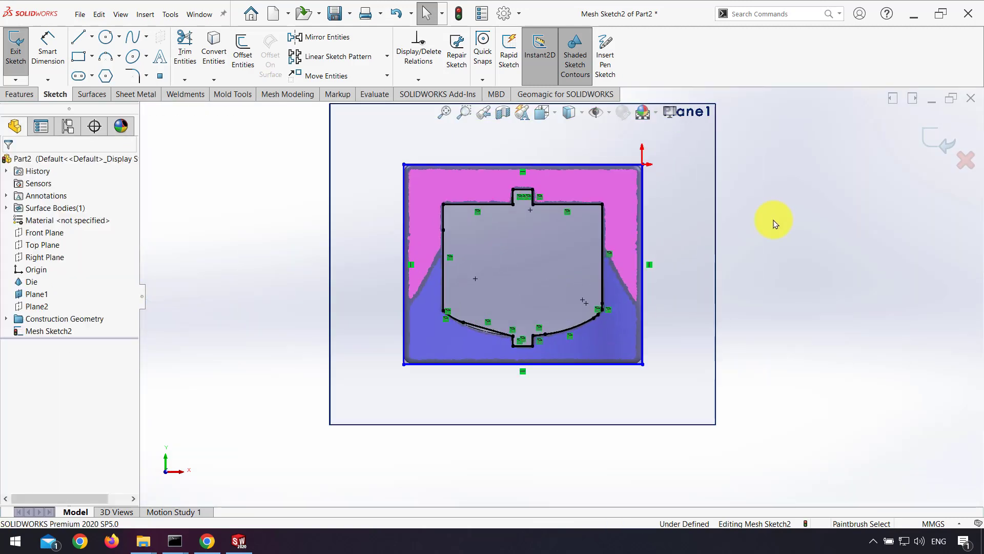
Step: Dimension the outer rectangle to 120 mm wide and 100 mm high
{"action": "left_click", "coordinate": [48, 52]}
{"action": "left_click", "coordinate": [449, 165]}
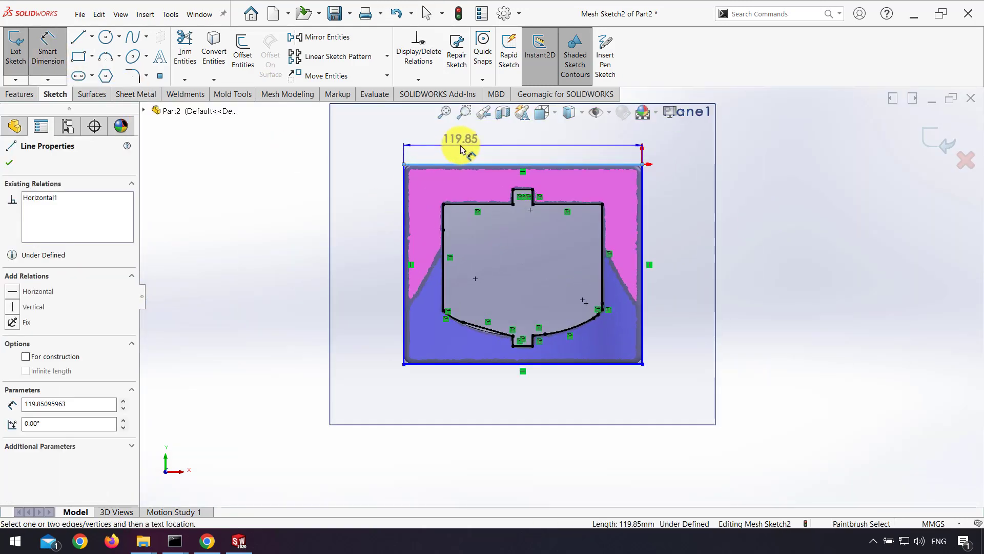
{"action": "left_click", "coordinate": [461, 149]}
{"action": "type", "text": "120"}
{"action": "key", "text": "Return"}
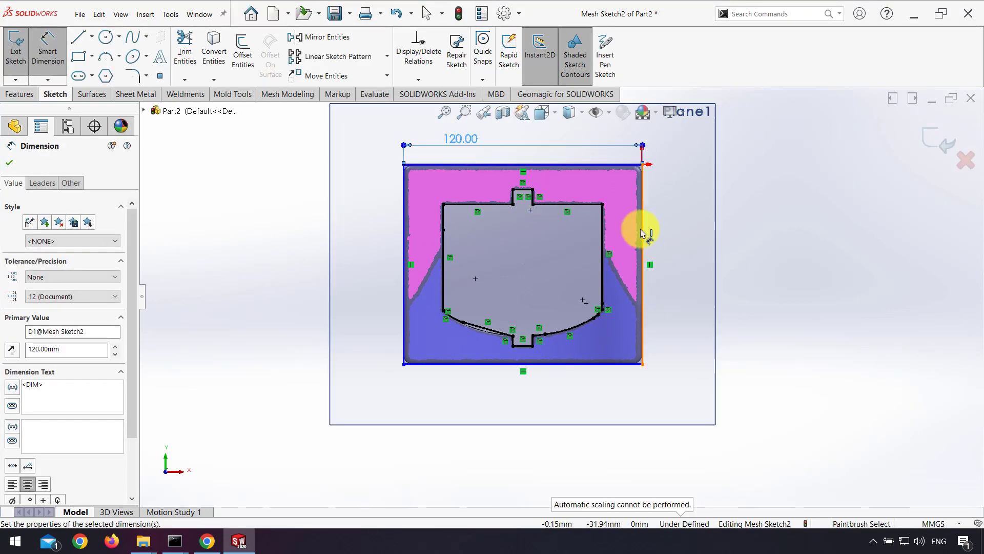
{"action": "left_click", "coordinate": [642, 234]}
{"action": "left_click", "coordinate": [678, 279]}
{"action": "type", "text": "1"}
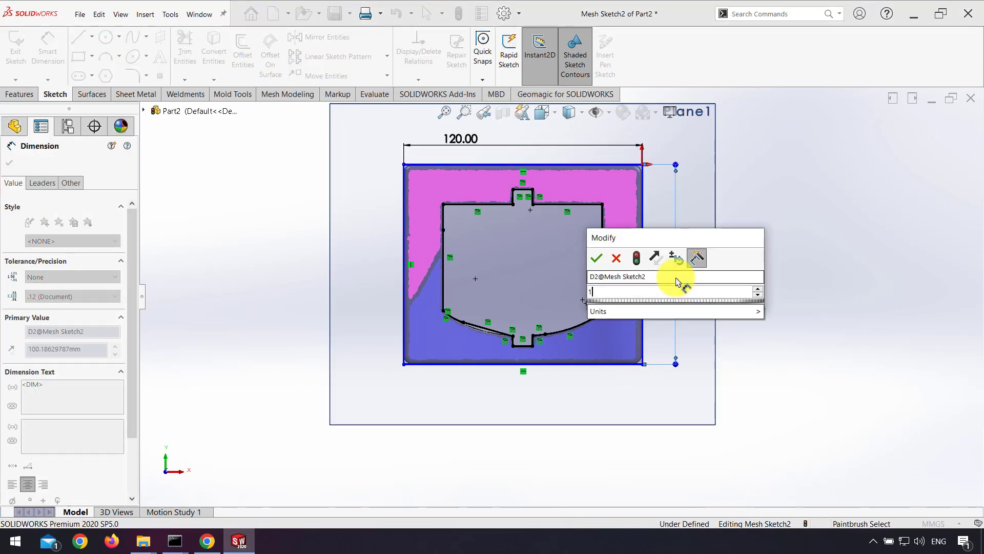
{"action": "type", "text": "00"}
{"action": "key", "text": "Return"}
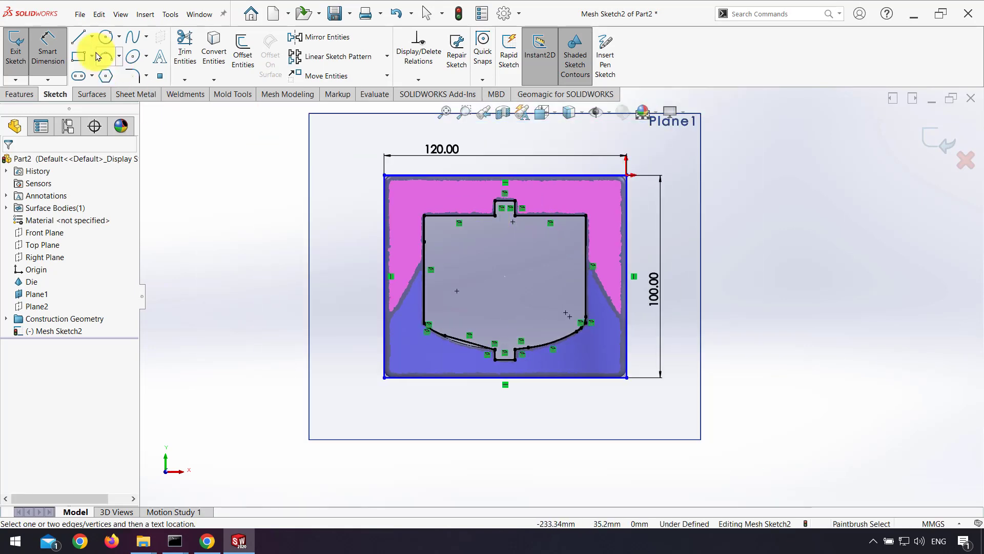
Step: Draw a vertical centerline about 120 mm long from the midpoint of the rectangle's upper edge down past its lower edge
{"action": "left_click", "coordinate": [92, 36]}
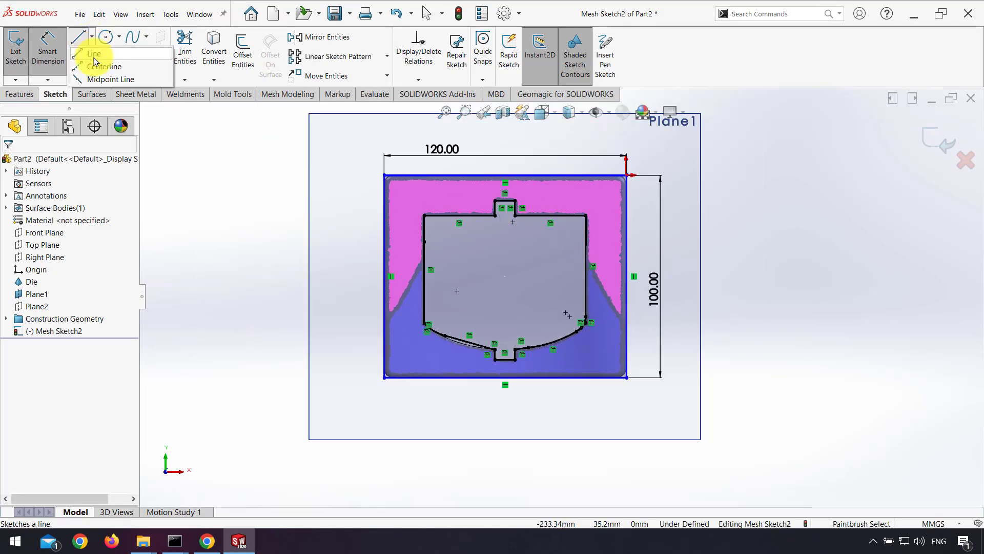
{"action": "left_click", "coordinate": [100, 66]}
{"action": "left_click", "coordinate": [505, 175]}
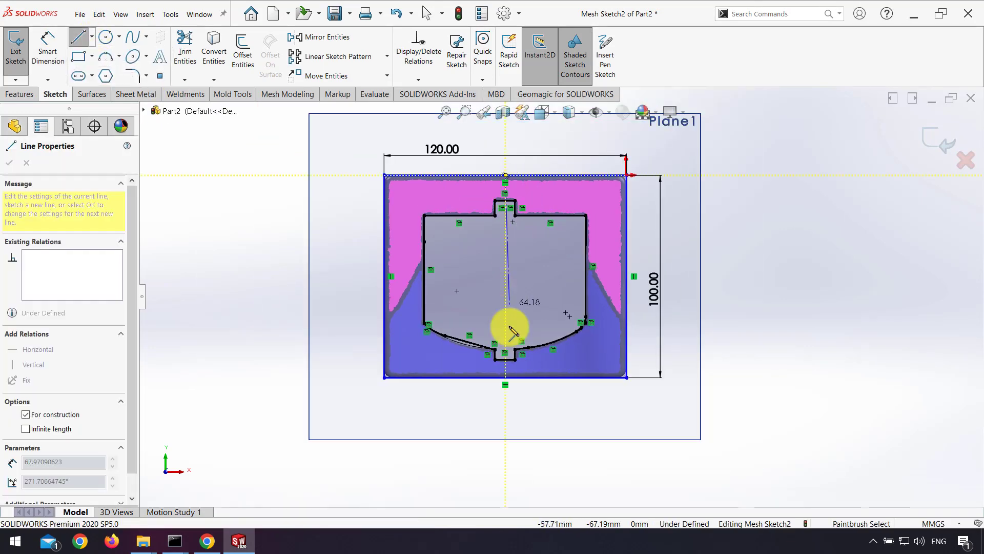
{"action": "left_click", "coordinate": [506, 418]}
{"action": "key", "text": "Escape"}
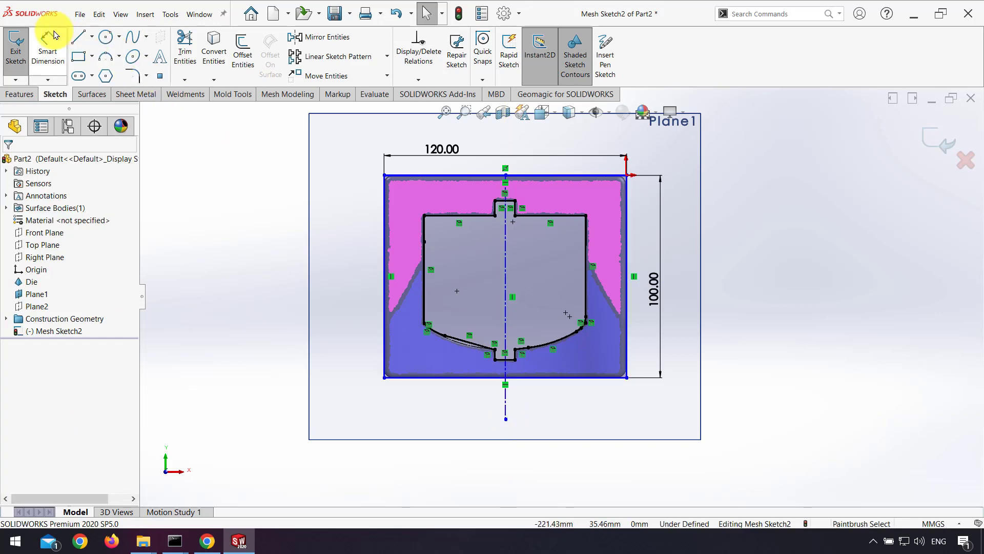
Step: Try to power trim the upper notch's lines on the left side of the centerline
{"action": "left_click", "coordinate": [186, 48]}
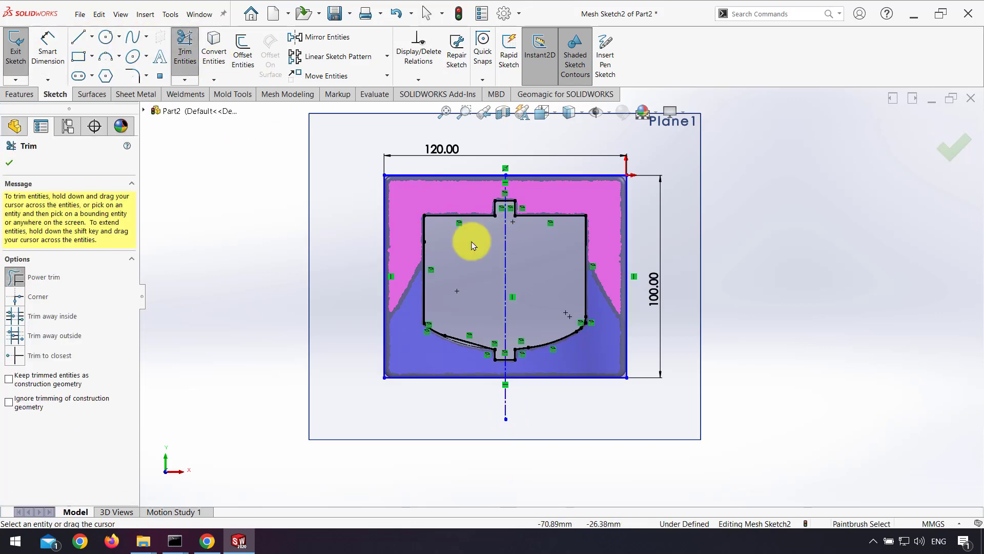
{"action": "scroll", "coordinate": [464, 240], "scroll_direction": "down", "scroll_amount": 3}
{"action": "left_click_drag", "start_coordinate": [538, 170], "coordinate": [497, 207]}
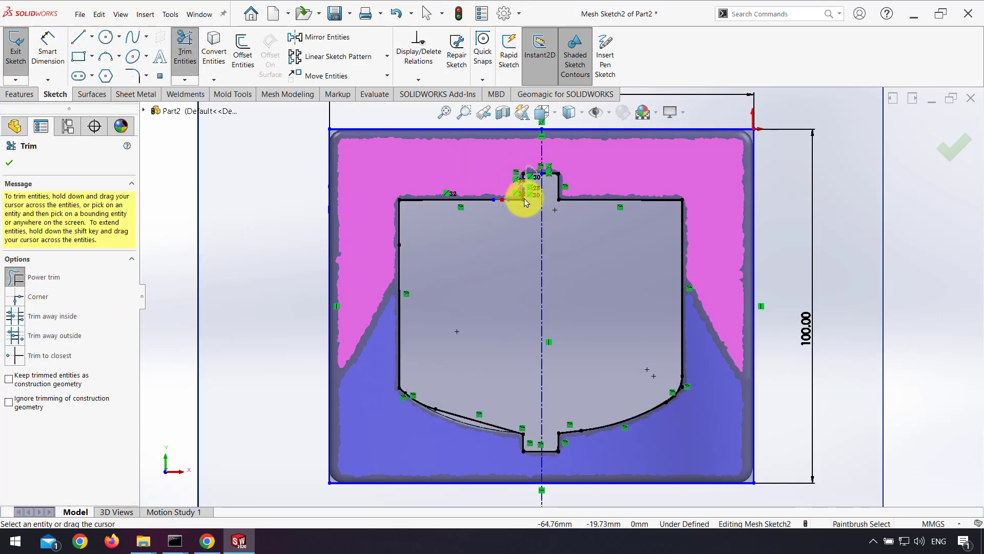
{"action": "key", "text": "Escape"}
Step: Undo the power trim that displaced the outer rectangle and the centerline
{"action": "mouse_move", "coordinate": [369, 160]}
{"action": "left_mouse_down"}
{"action": "mouse_move", "coordinate": [510, 375]}
{"action": "mouse_move", "coordinate": [511, 364]}
{"action": "left_mouse_up"}
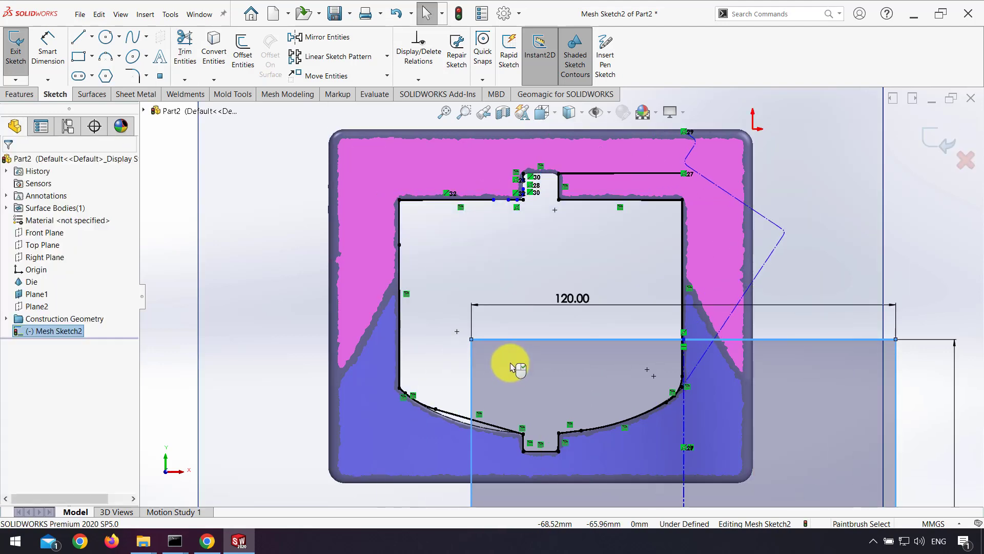
{"action": "key", "text": "ctrl+z"}
Step: Delete the lower notch's bottom and left lines and the long straight segment running into the notch from the left
{"action": "left_click", "coordinate": [485, 425]}
{"action": "left_click", "coordinate": [528, 450]}
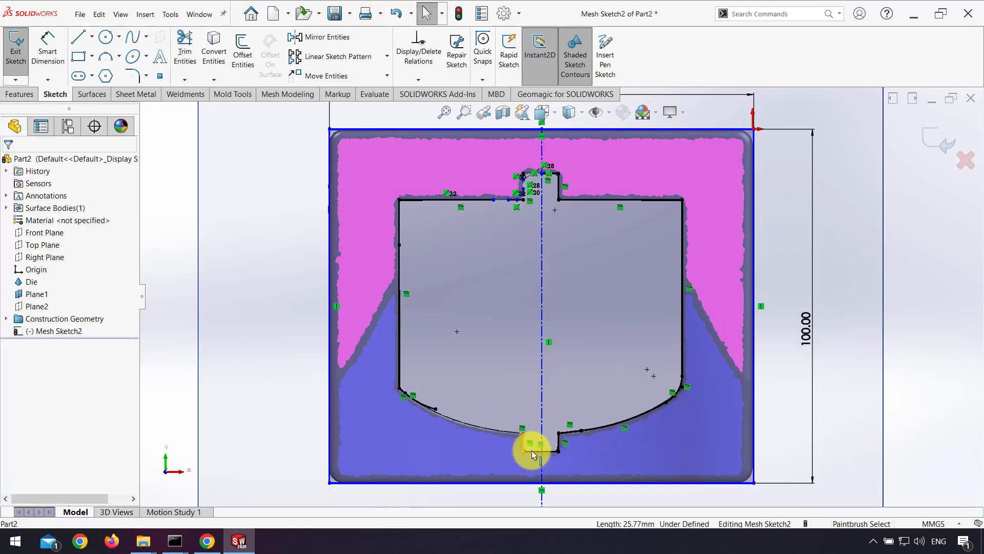
{"action": "key", "text": "Delete"}
{"action": "left_click", "coordinate": [523, 444]}
{"action": "key", "text": "Delete"}
{"action": "left_click", "coordinate": [561, 275]}
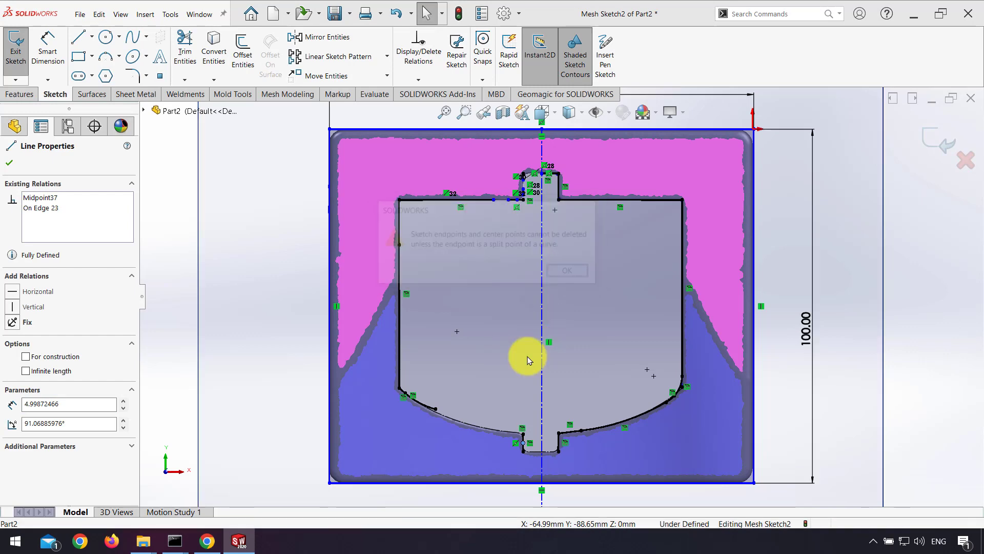
Step: Delete the short curved segment at the profile's lower-left corner and the left vertical line above it
{"action": "scroll", "coordinate": [501, 469], "scroll_direction": "down", "scroll_amount": 5}
{"action": "left_click", "coordinate": [582, 391]}
{"action": "key", "text": "Delete"}
{"action": "scroll", "coordinate": [339, 271], "scroll_direction": "up", "scroll_amount": 3}
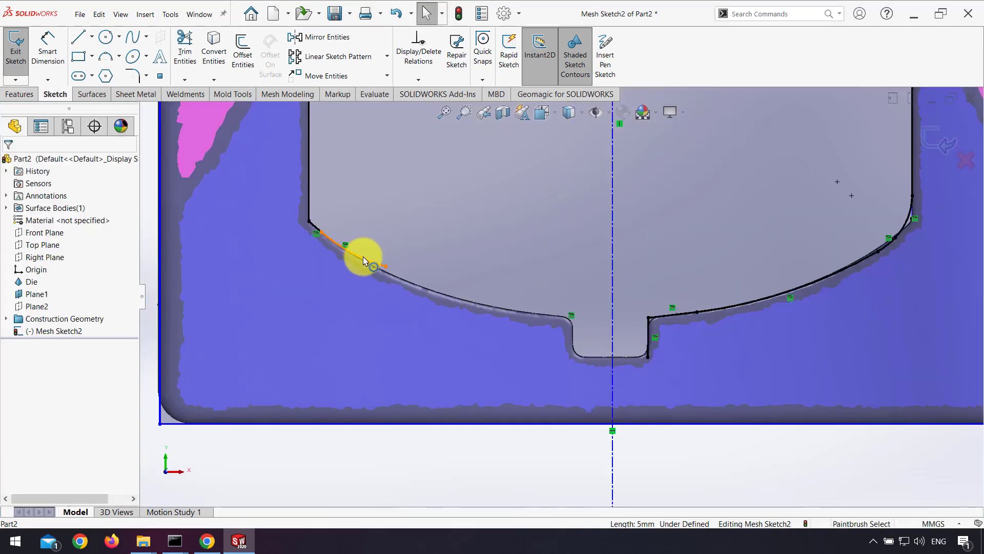
{"action": "left_click", "coordinate": [312, 210]}
{"action": "scroll", "coordinate": [525, 199], "scroll_direction": "up", "scroll_amount": 5}
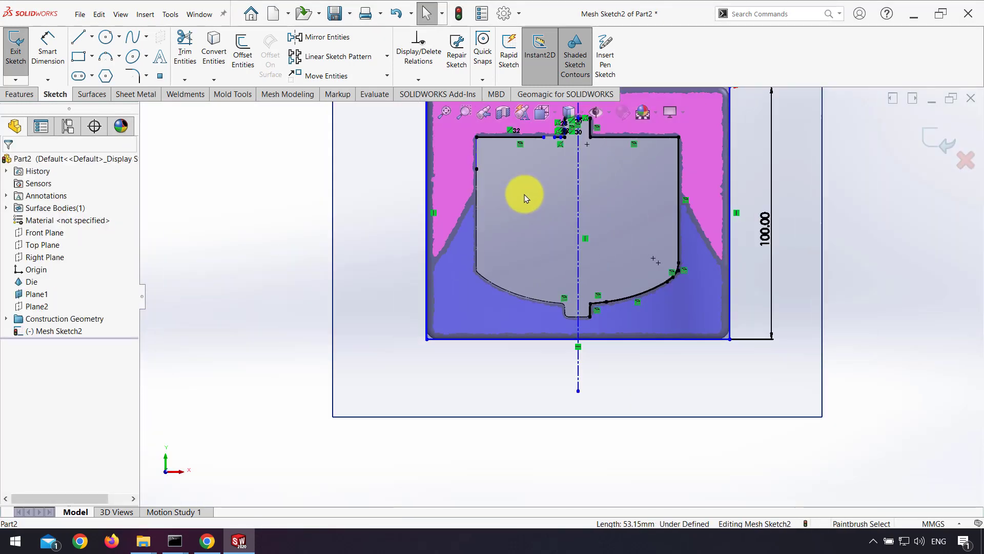
Step: Delete the two short horizontal segments at the left foot of the upper notch
{"action": "scroll", "coordinate": [525, 198], "scroll_direction": "down", "scroll_amount": 3}
{"action": "scroll", "coordinate": [664, 214], "scroll_direction": "down", "scroll_amount": 3}
{"action": "scroll", "coordinate": [592, 255], "scroll_direction": "down", "scroll_amount": 2}
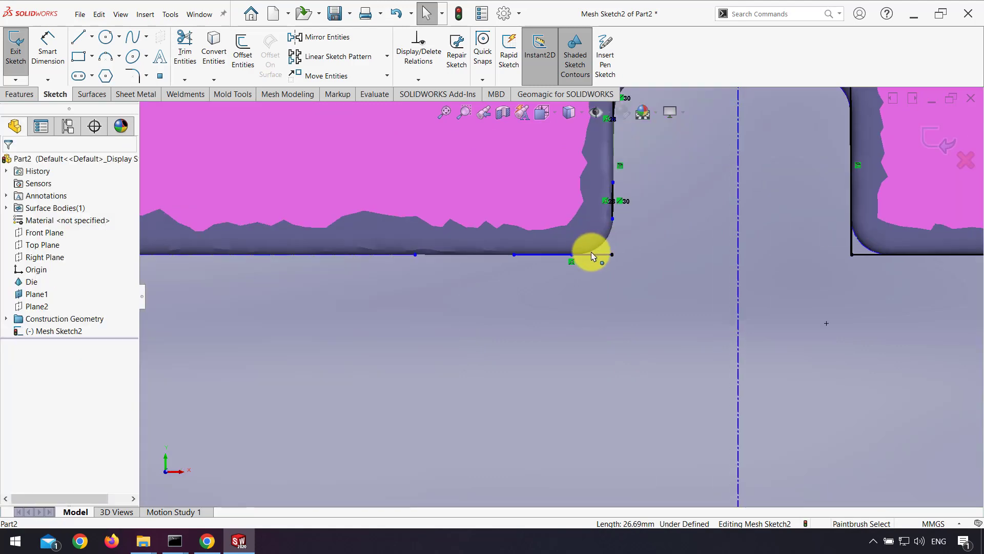
{"action": "left_click", "coordinate": [592, 253]}
{"action": "key", "text": "Delete"}
{"action": "left_click", "coordinate": [537, 255]}
{"action": "key", "text": "Delete"}
Step: Delete the leftover short segments along the upper notch's left side
{"action": "left_click", "coordinate": [614, 213]}
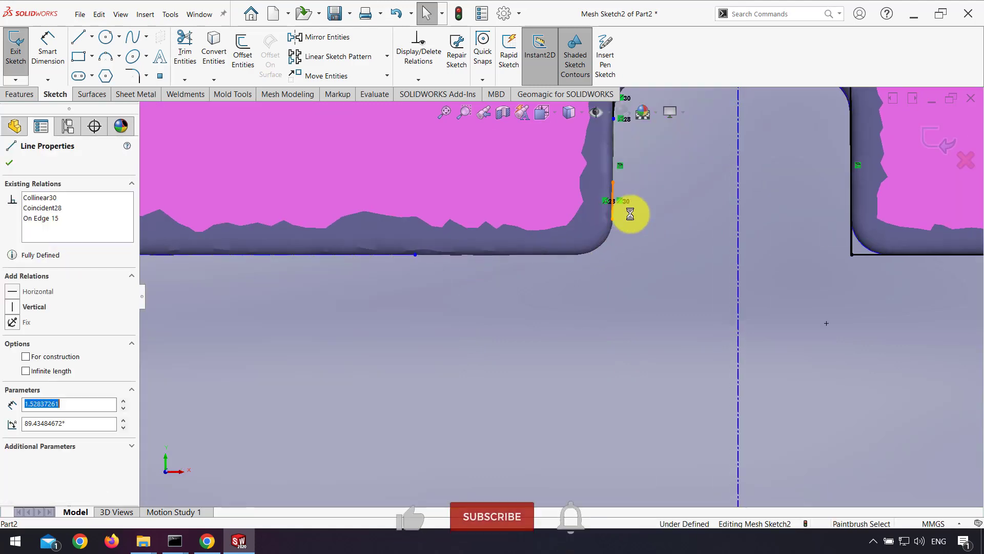
{"action": "key", "text": "Delete"}
{"action": "scroll", "coordinate": [632, 210], "scroll_direction": "up", "scroll_amount": 3}
{"action": "left_click", "coordinate": [557, 230]}
{"action": "key", "text": "Delete"}
{"action": "scroll", "coordinate": [665, 332], "scroll_direction": "up", "scroll_amount": 7}
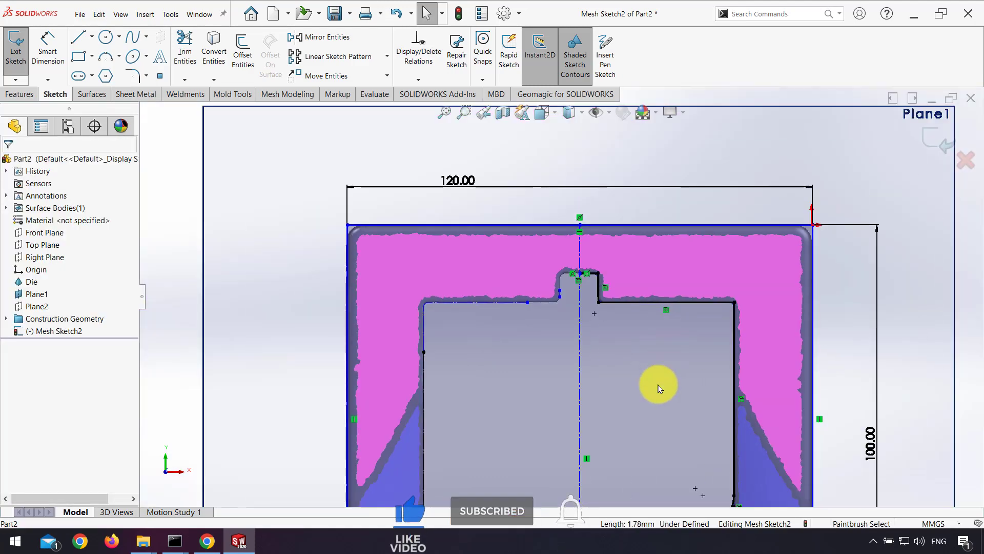
Step: Delete the overlapping arcs that form the profile's lower-right curve, from the right vertical side to the short line beside the lower notch
{"action": "scroll", "coordinate": [577, 268], "scroll_direction": "down", "scroll_amount": 5}
{"action": "scroll", "coordinate": [828, 442], "scroll_direction": "down", "scroll_amount": 5}
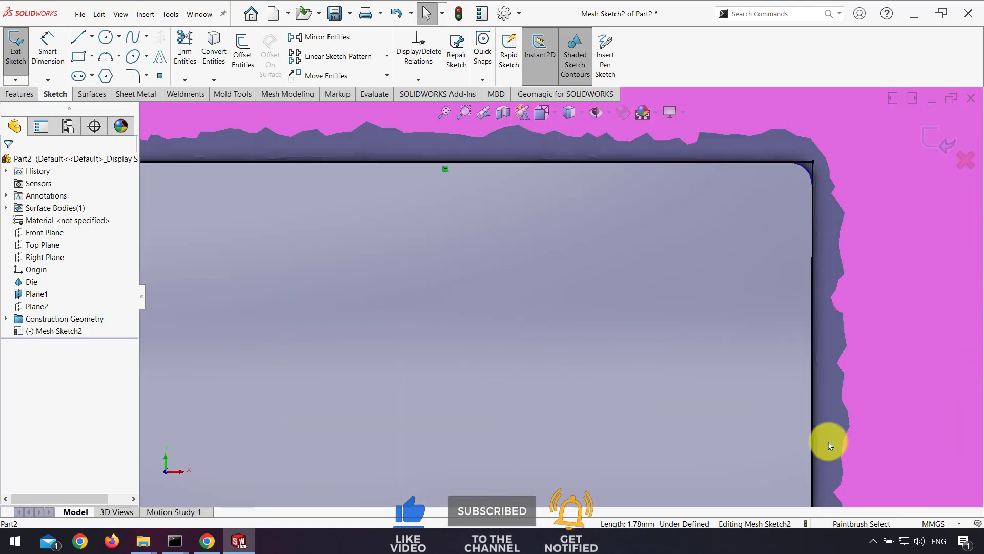
{"action": "scroll", "coordinate": [578, 473], "scroll_direction": "up", "scroll_amount": 5}
{"action": "scroll", "coordinate": [613, 358], "scroll_direction": "down", "scroll_amount": 5}
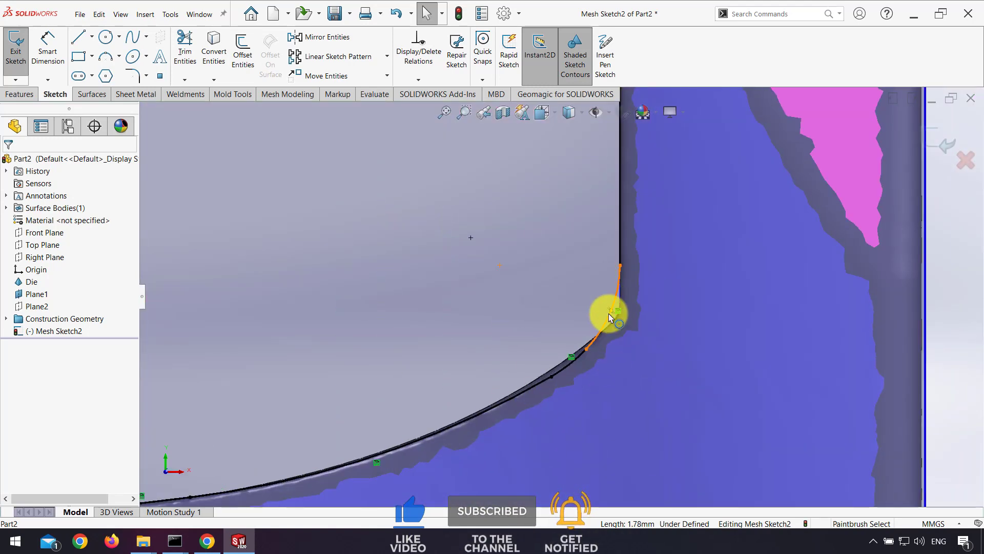
{"action": "left_click", "coordinate": [608, 312]}
{"action": "left_click", "coordinate": [572, 364]}
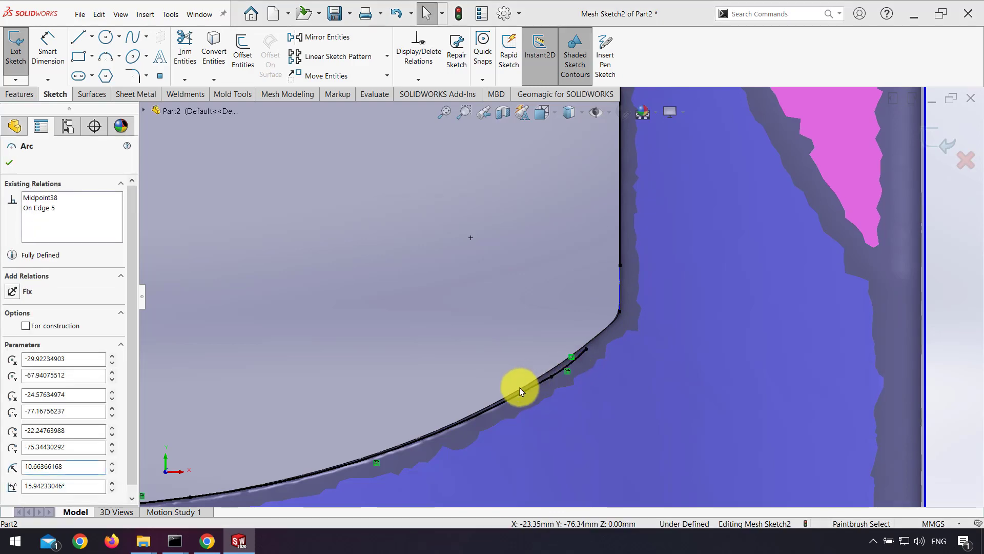
{"action": "key", "text": "Delete"}
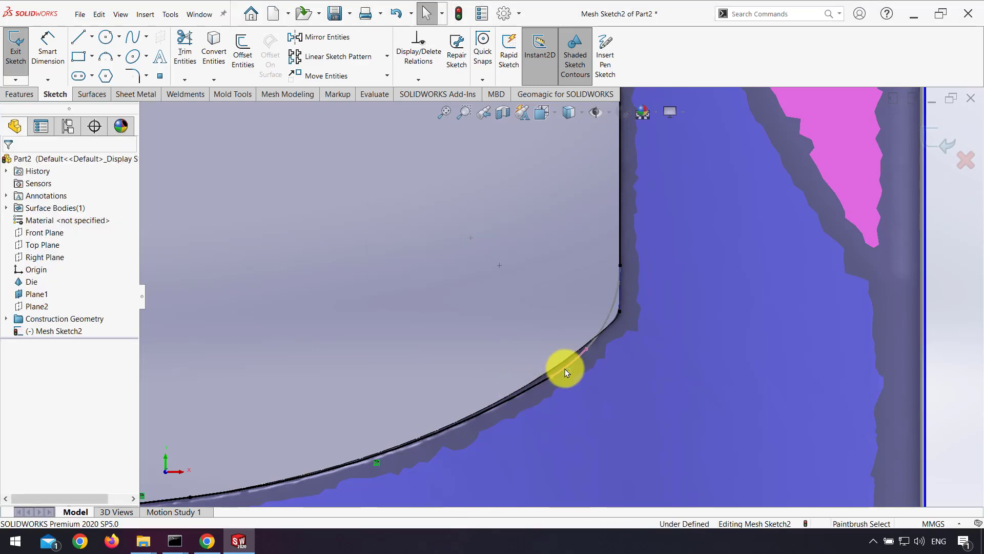
{"action": "left_click", "coordinate": [541, 382]}
{"action": "key", "text": "Delete"}
{"action": "scroll", "coordinate": [526, 380], "scroll_direction": "up", "scroll_amount": 7}
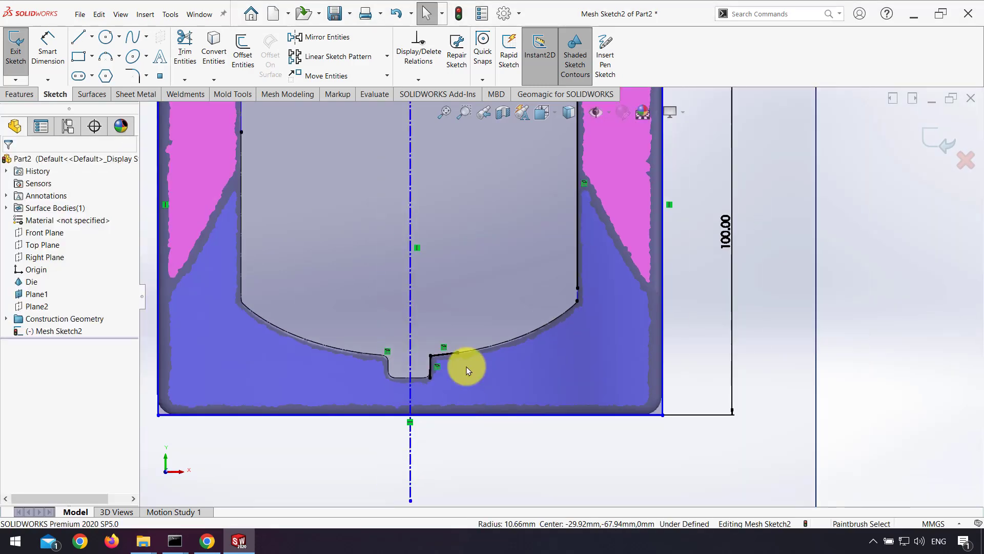
Step: Draw a tangent arc from the short line beside the lower notch past the right vertical side, and trim it at that side
{"action": "scroll", "coordinate": [461, 366], "scroll_direction": "down", "scroll_amount": 5}
{"action": "left_click", "coordinate": [118, 56]}
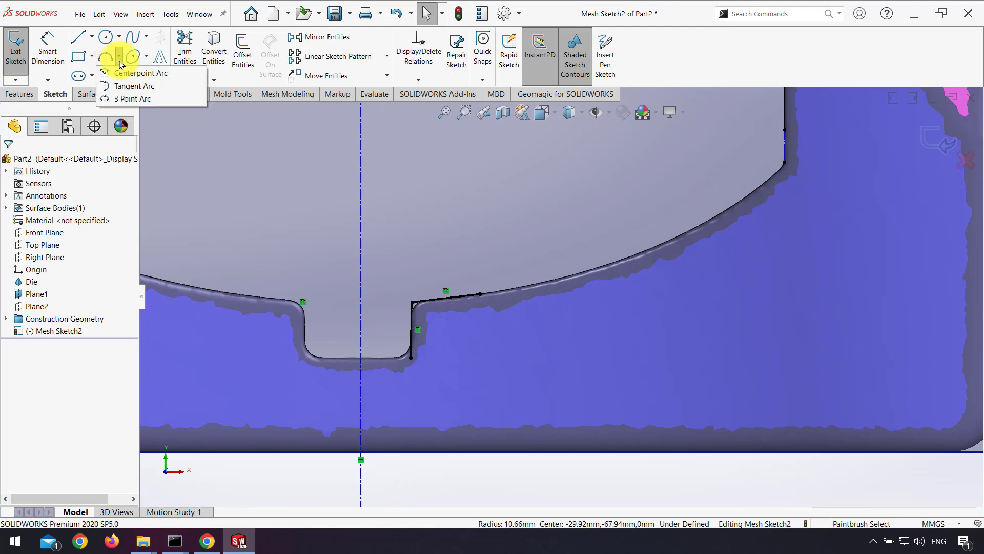
{"action": "left_click", "coordinate": [154, 82]}
{"action": "left_click", "coordinate": [480, 294]}
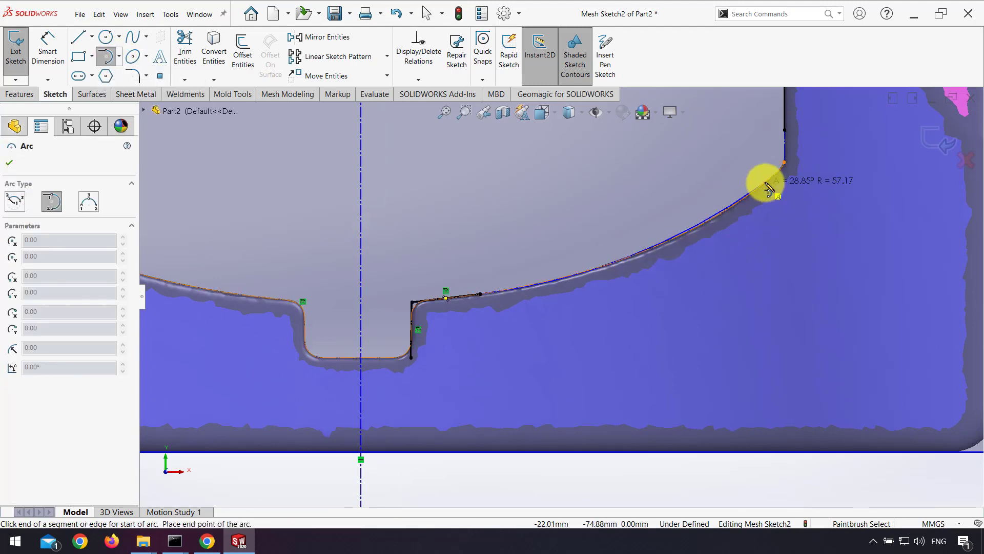
{"action": "left_click", "coordinate": [803, 156]}
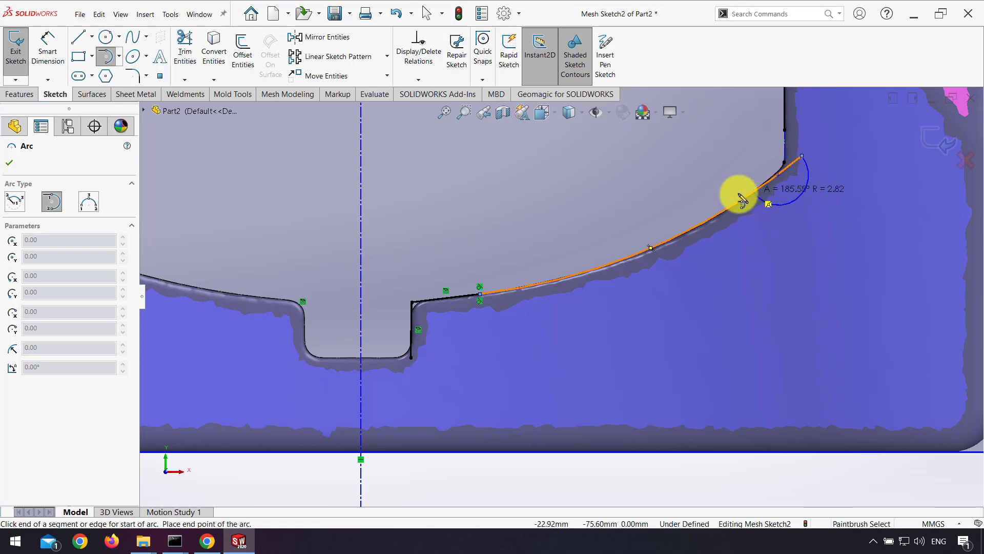
{"action": "left_click", "coordinate": [185, 46]}
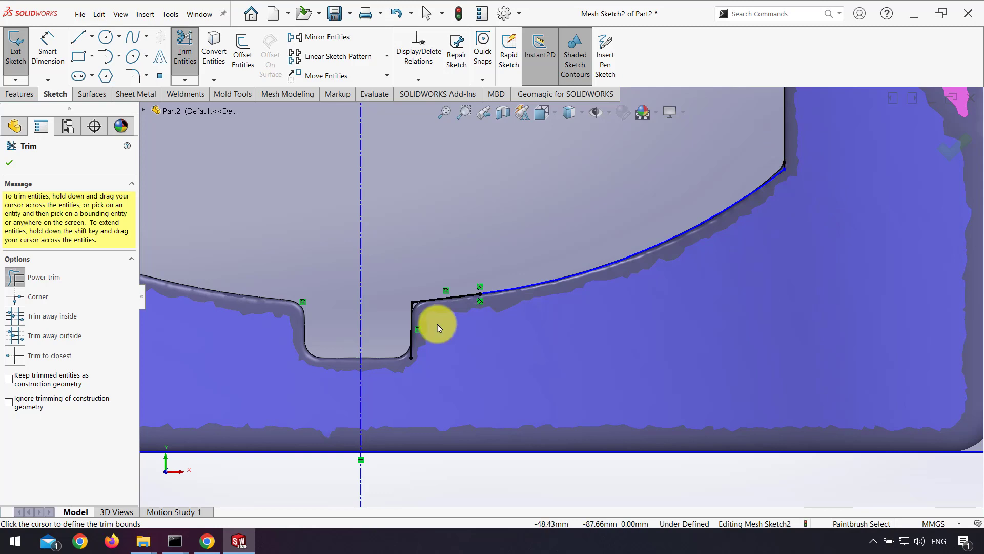
Step: Draw a horizontal line about 9.5 mm long from the centerline along the lower notch's bottom, past its right side
{"action": "key", "text": "l"}
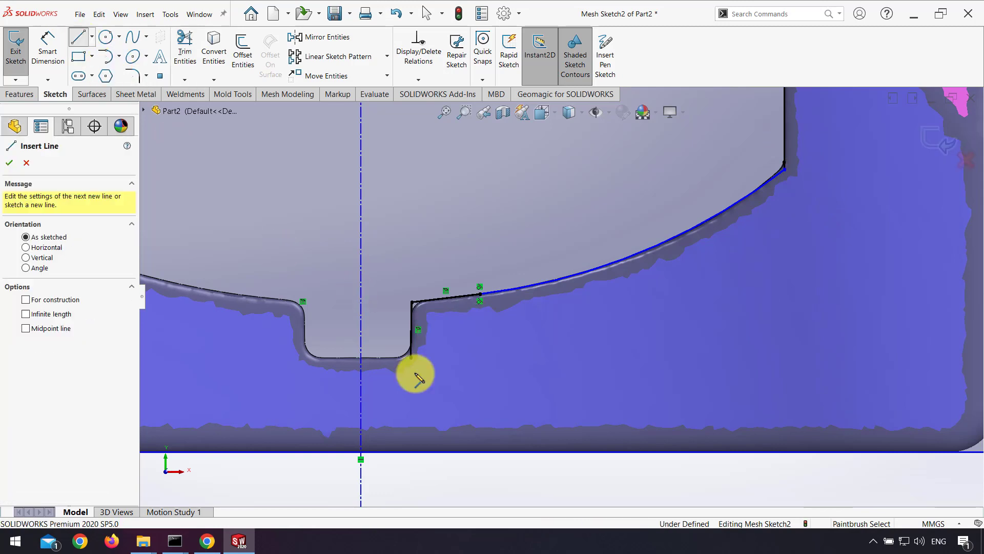
{"action": "left_click", "coordinate": [360, 357]}
{"action": "left_click", "coordinate": [463, 357]}
{"action": "key", "text": "Escape"}
{"action": "scroll", "coordinate": [422, 402], "scroll_direction": "down", "scroll_amount": 5}
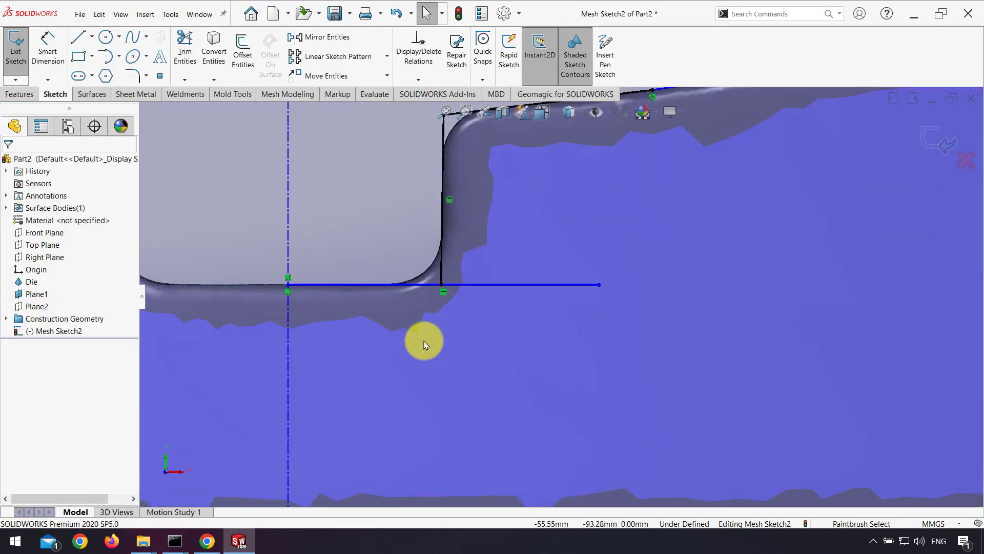
Step: Try to power trim the horizontal line's overhang beyond the lower notch's right side, and undo the trim
{"action": "left_click", "coordinate": [450, 280]}
{"action": "left_click", "coordinate": [184, 49]}
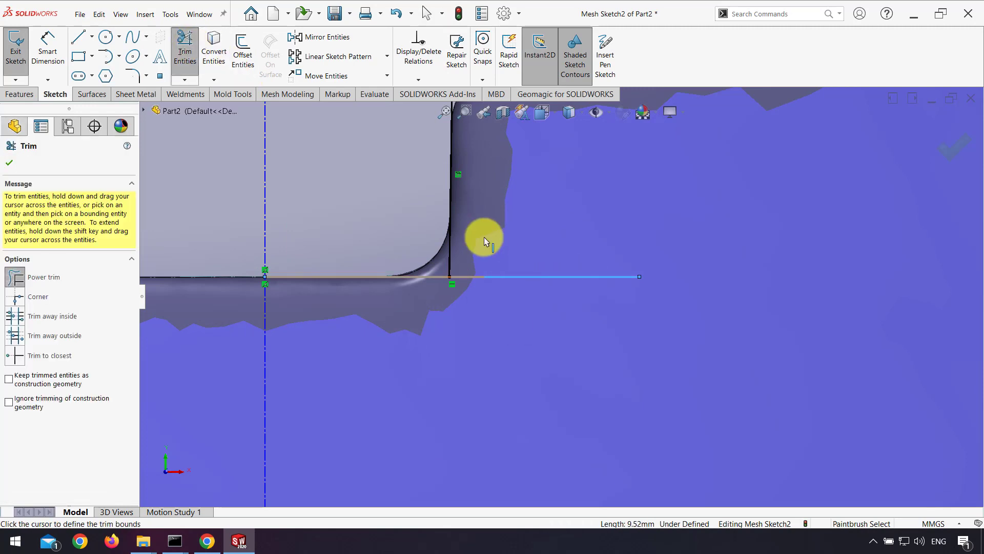
{"action": "scroll", "coordinate": [444, 267], "scroll_direction": "down", "scroll_amount": 5}
{"action": "key", "text": "Escape"}
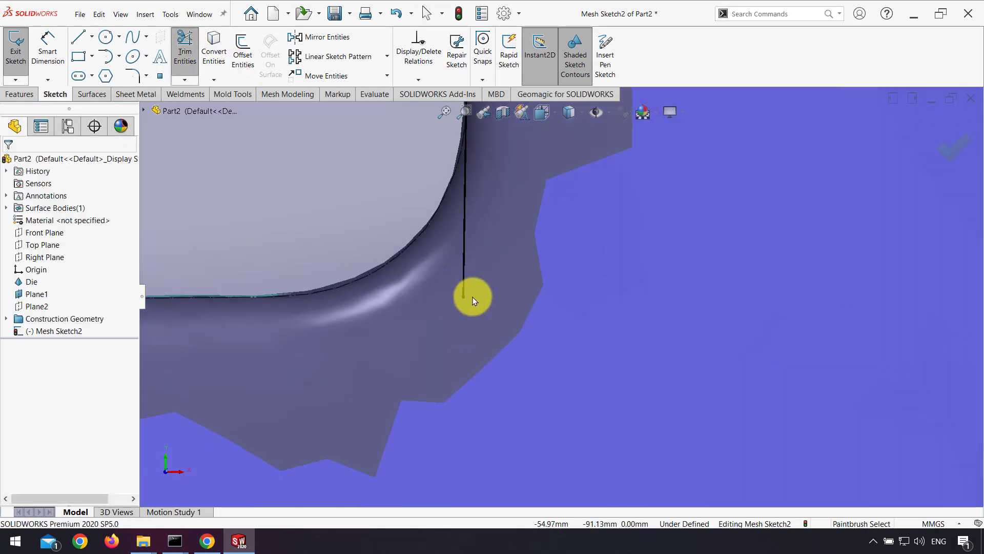
{"action": "key", "text": "ctrl+z"}
Step: Trim the lower notch's bottom line and right vertical line so both end at their shared corner
{"action": "left_click", "coordinate": [187, 53]}
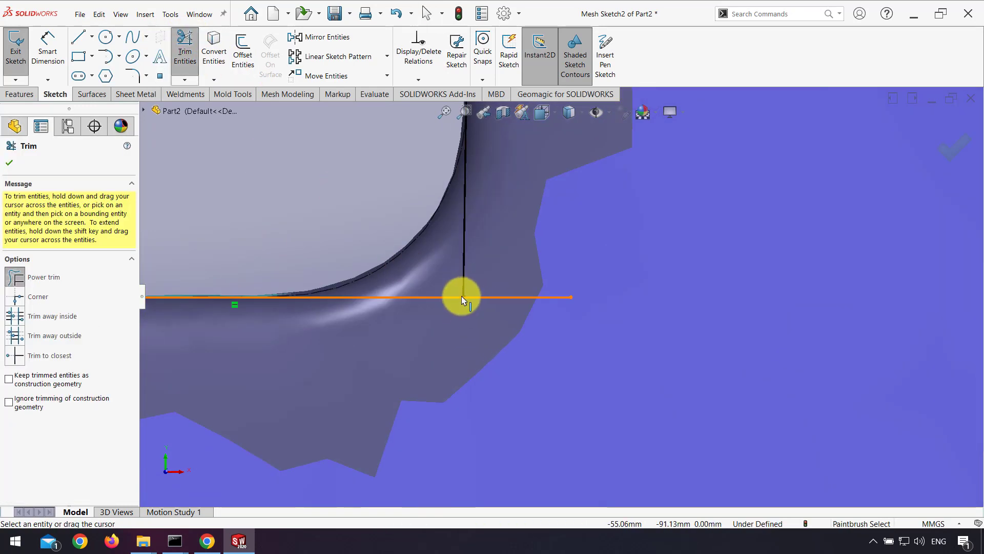
{"action": "left_click", "coordinate": [461, 297]}
{"action": "left_click", "coordinate": [462, 298]}
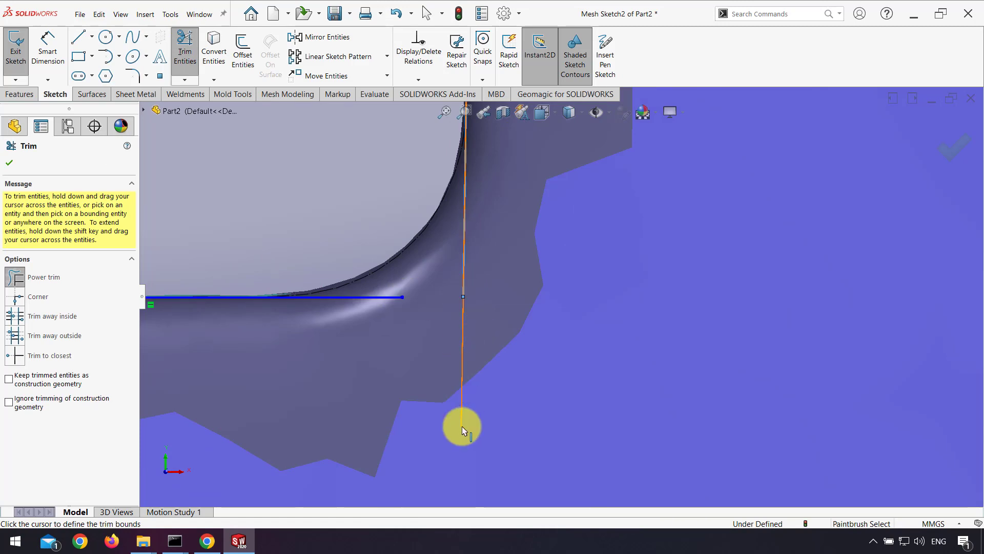
{"action": "left_click_drag", "start_coordinate": [556, 270], "coordinate": [411, 376]}
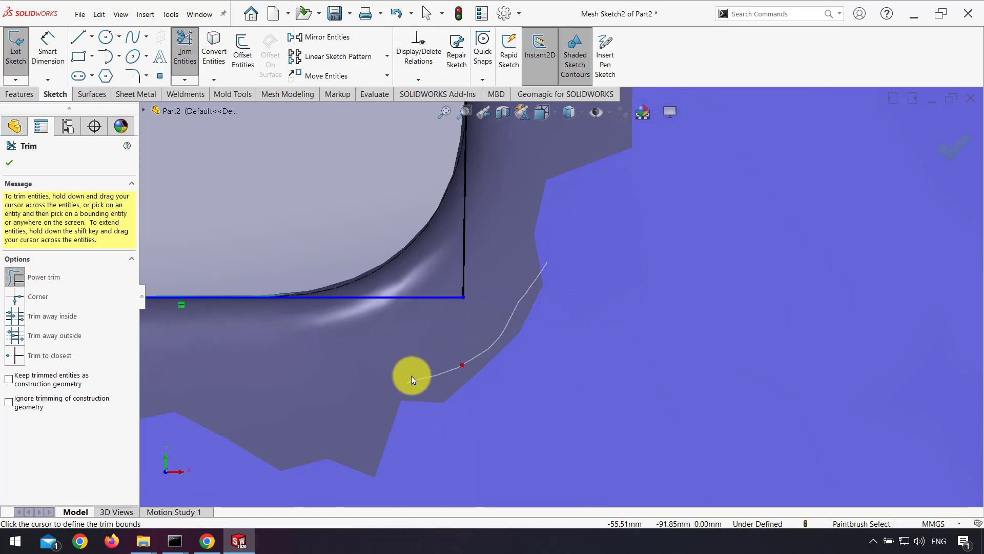
{"action": "scroll", "coordinate": [457, 336], "scroll_direction": "up", "scroll_amount": 8}
{"action": "scroll", "coordinate": [666, 227], "scroll_direction": "up", "scroll_amount": 3}
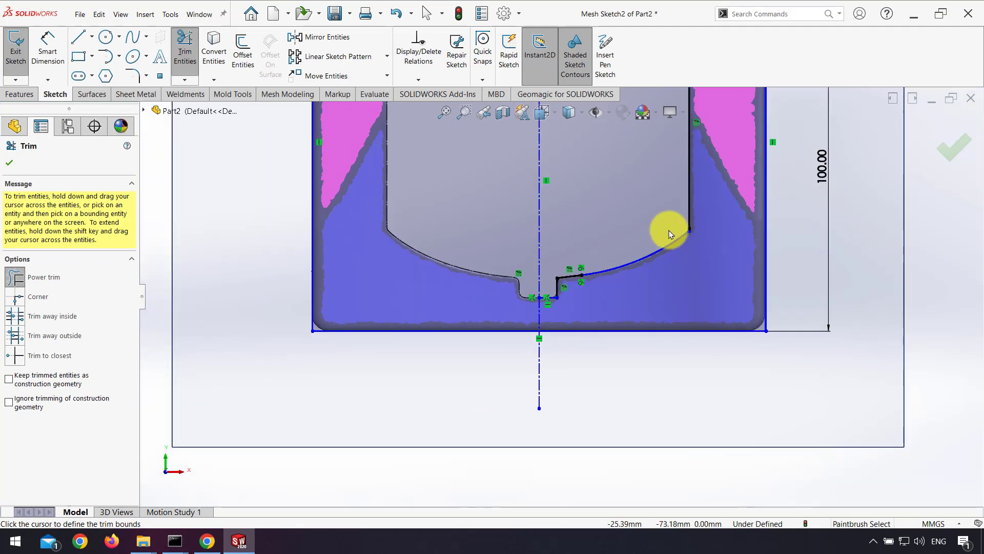
Step: Add 1 mm sketch fillets to the two corners on the right side of the upper notch
{"action": "scroll", "coordinate": [666, 282], "scroll_direction": "down", "scroll_amount": 8}
{"action": "scroll", "coordinate": [649, 275], "scroll_direction": "up", "scroll_amount": 10}
{"action": "scroll", "coordinate": [522, 255], "scroll_direction": "down", "scroll_amount": 1}
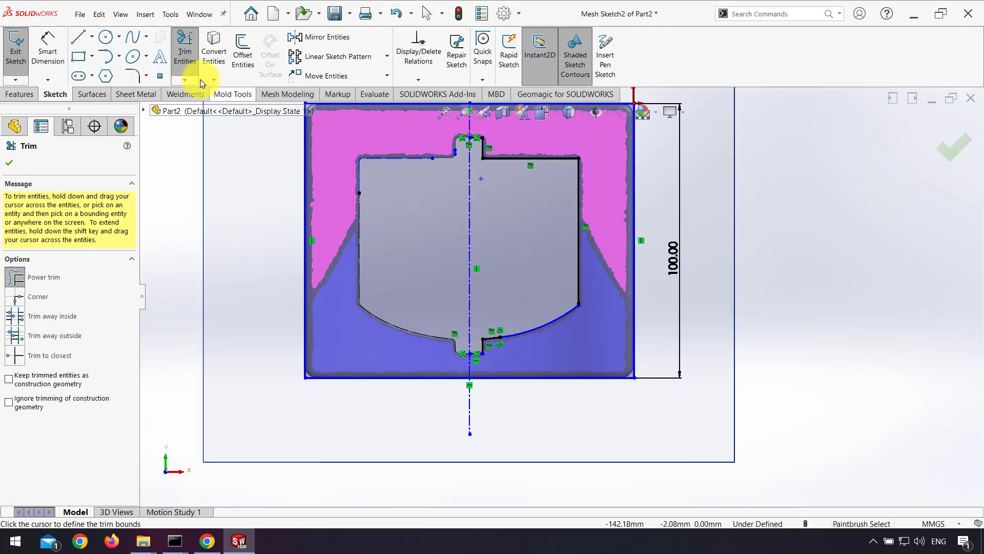
{"action": "left_click", "coordinate": [133, 76]}
{"action": "scroll", "coordinate": [474, 123], "scroll_direction": "down", "scroll_amount": 5}
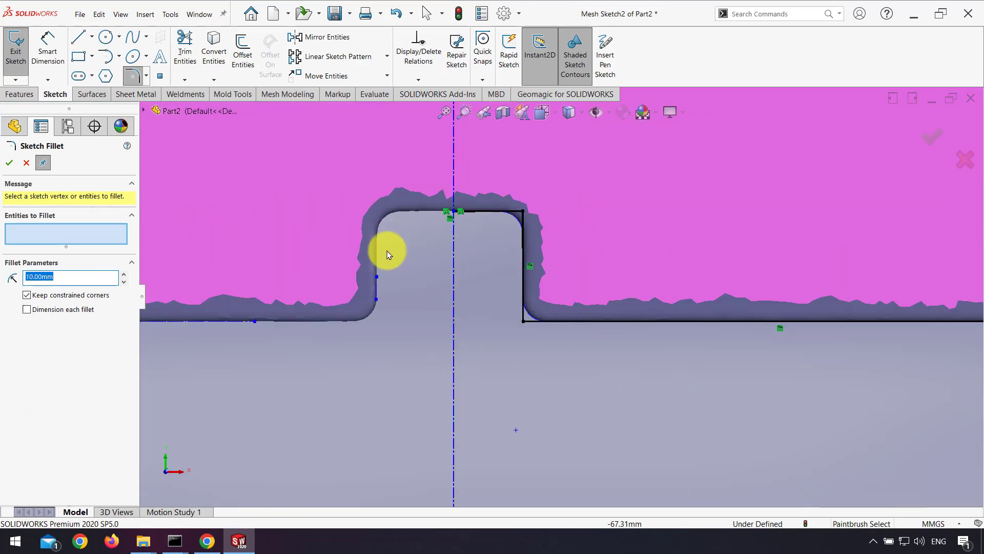
{"action": "left_click", "coordinate": [523, 211]}
{"action": "double_click", "coordinate": [31, 277]}
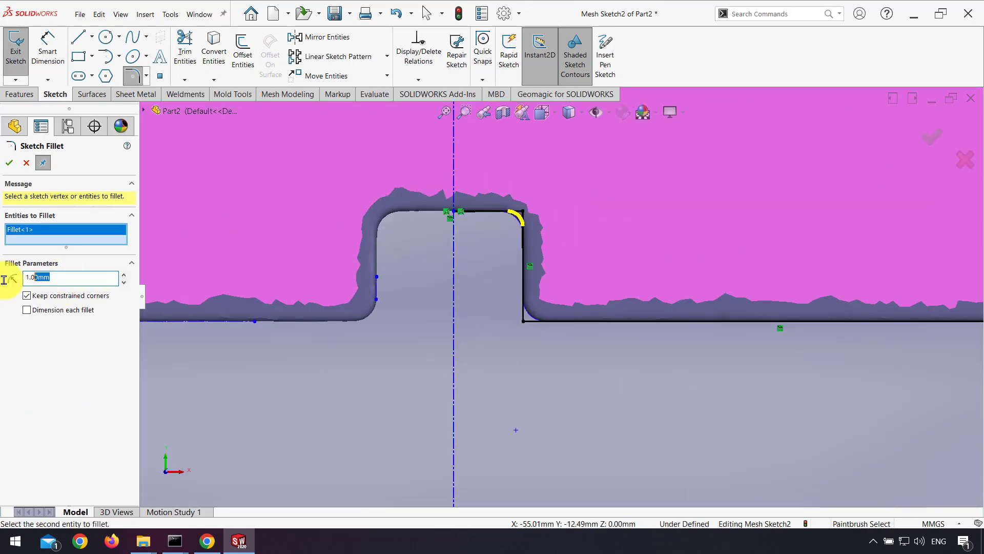
{"action": "type", "text": "2"}
{"action": "key", "text": "Return"}
{"action": "double_click", "coordinate": [49, 278]}
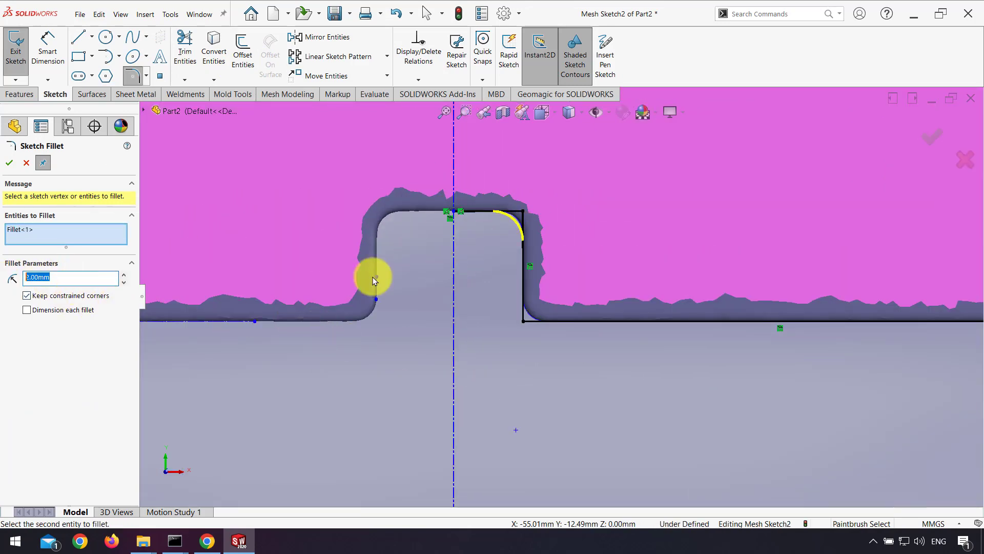
{"action": "left_click", "coordinate": [523, 320]}
{"action": "scroll", "coordinate": [763, 309], "scroll_direction": "up", "scroll_amount": 3}
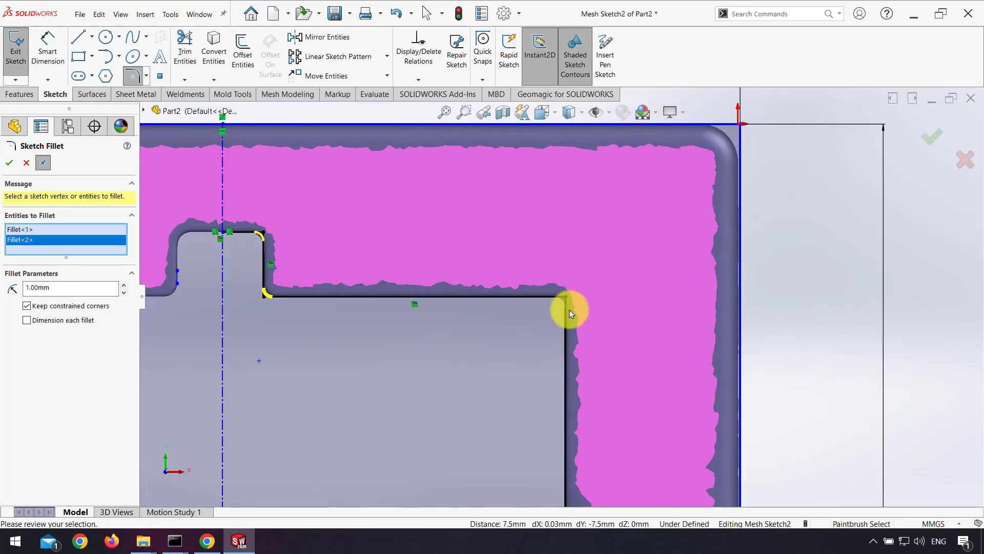
Step: Add the upper and lower corners of the profile's right vertical side to the 1 mm sketch fillet
{"action": "left_click", "coordinate": [566, 299]}
{"action": "scroll", "coordinate": [554, 407], "scroll_direction": "up", "scroll_amount": 3}
{"action": "scroll", "coordinate": [560, 352], "scroll_direction": "down", "scroll_amount": 5}
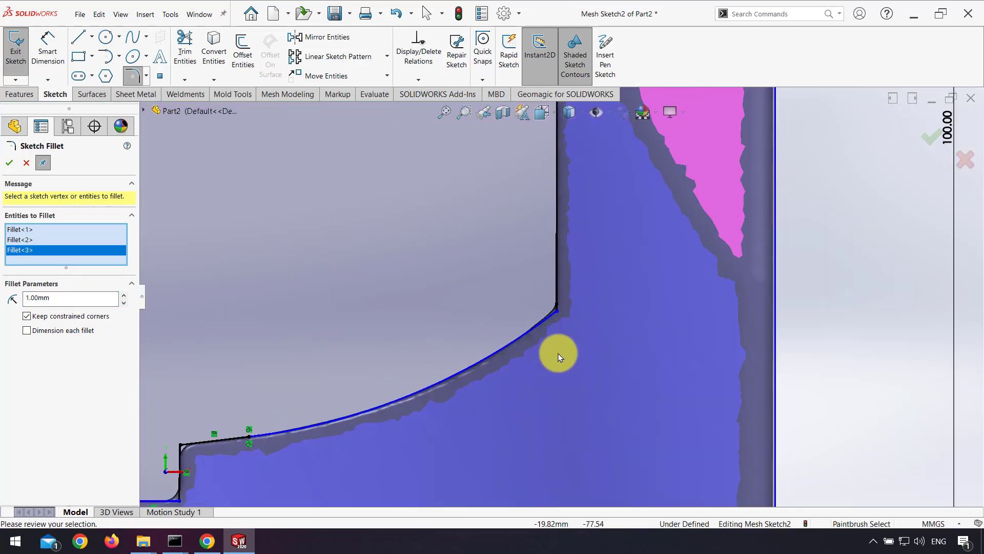
{"action": "left_click", "coordinate": [558, 312]}
{"action": "scroll", "coordinate": [391, 389], "scroll_direction": "up", "scroll_amount": 3}
{"action": "scroll", "coordinate": [309, 321], "scroll_direction": "down", "scroll_amount": 4}
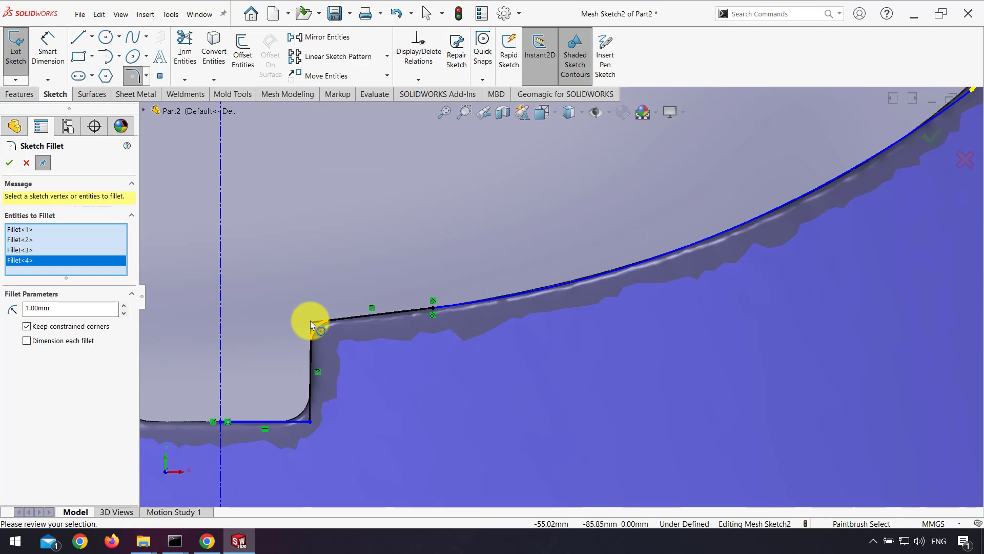
Step: Add the lower notch's two right-side corners to the 1 mm sketch fillet and apply all the fillets
{"action": "left_click", "coordinate": [310, 321]}
{"action": "left_click", "coordinate": [310, 421]}
{"action": "scroll", "coordinate": [472, 384], "scroll_direction": "up", "scroll_amount": 2}
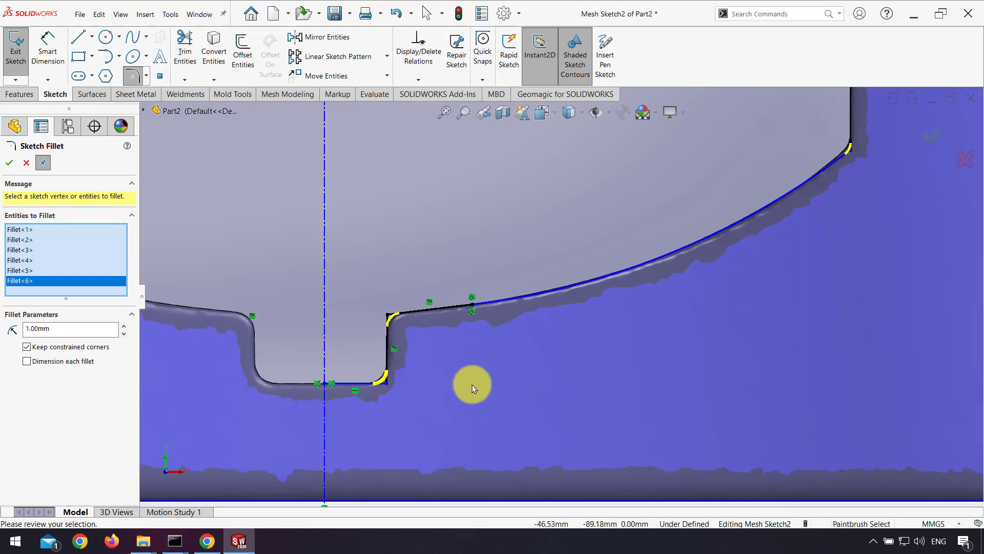
{"action": "left_click", "coordinate": [9, 164]}
{"action": "scroll", "coordinate": [413, 247], "scroll_direction": "up", "scroll_amount": 5}
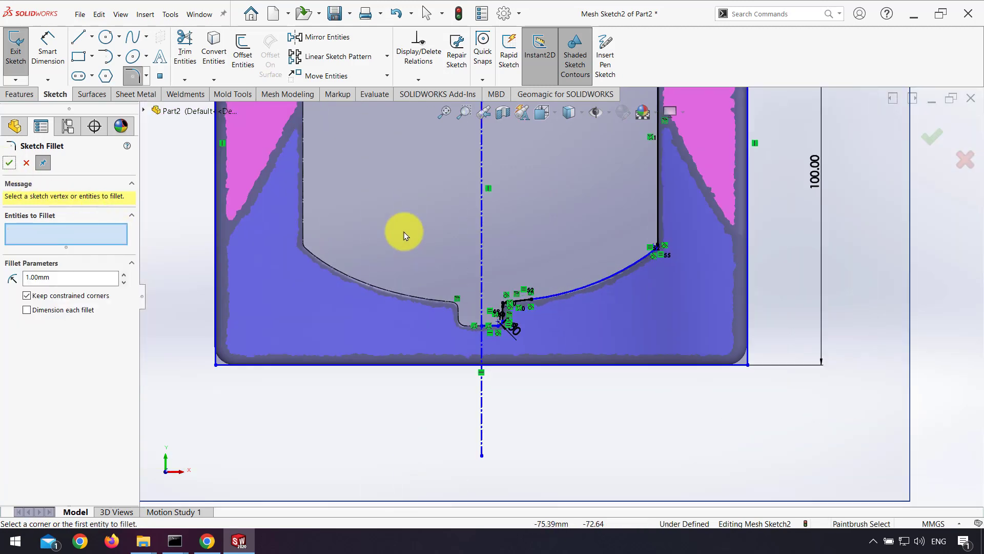
{"action": "left_click", "coordinate": [9, 164]}
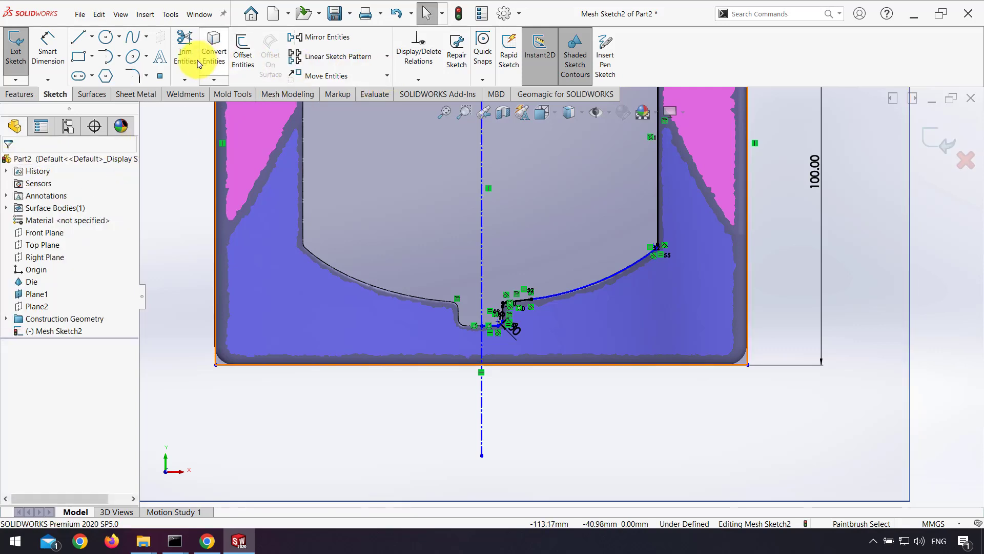
Step: Start mirroring sketch entities, selecting the upper notch's right half, the adjoining top line and the profile's right vertical side with their fillets
{"action": "left_click", "coordinate": [295, 37]}
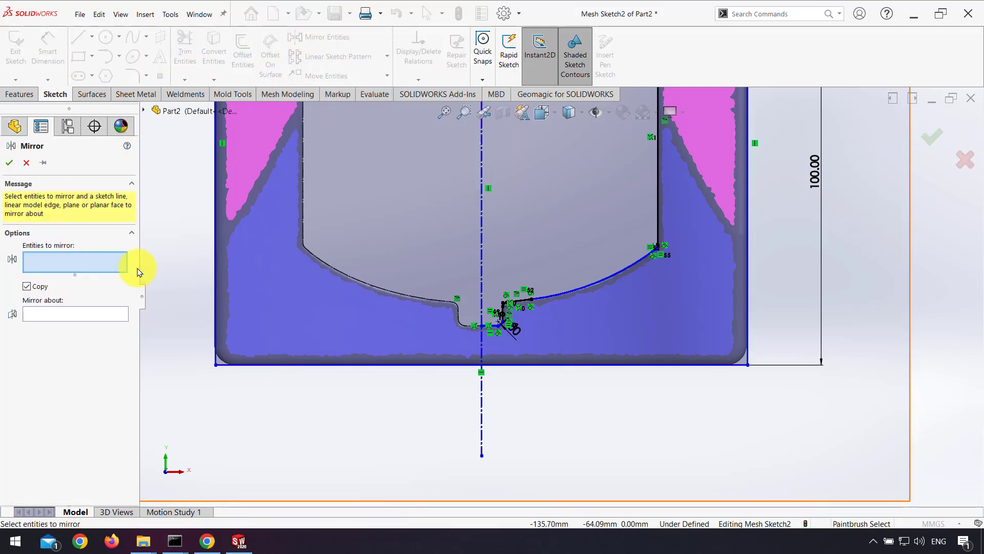
{"action": "scroll", "coordinate": [593, 208], "scroll_direction": "up", "scroll_amount": 5}
{"action": "right_click", "coordinate": [472, 192]}
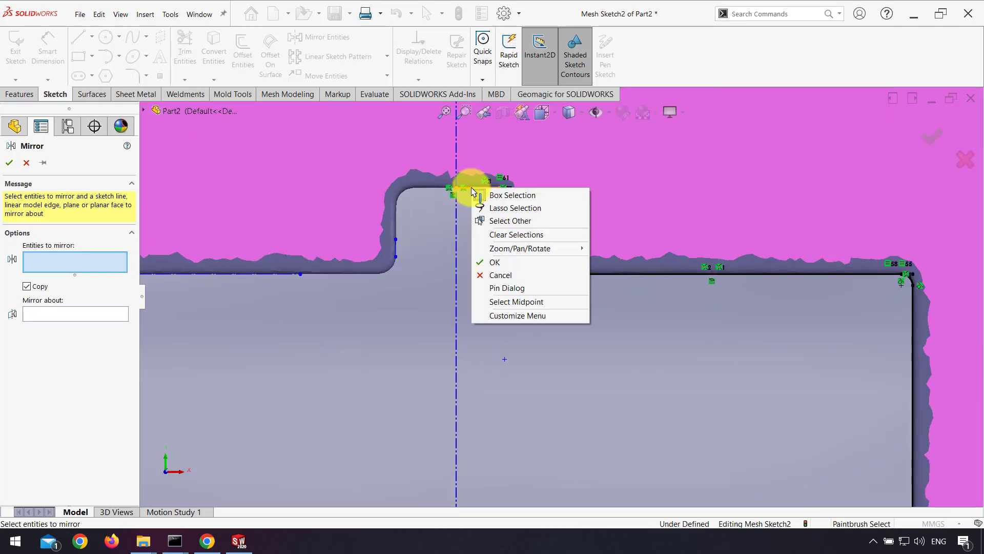
{"action": "left_click", "coordinate": [476, 178]}
{"action": "left_click", "coordinate": [473, 187]}
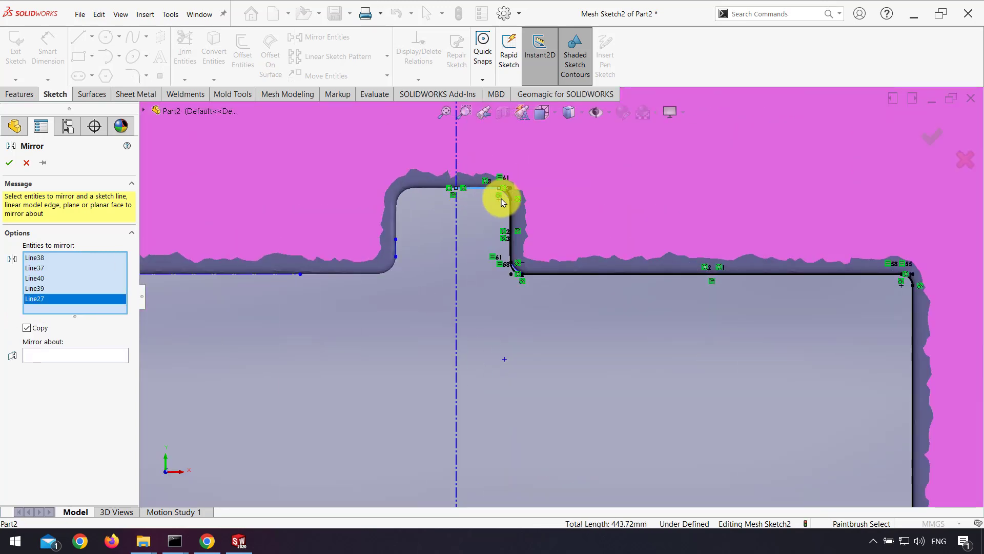
{"action": "left_click", "coordinate": [509, 196]}
{"action": "mouse_move", "coordinate": [510, 197]}
{"action": "left_mouse_down"}
{"action": "mouse_move", "coordinate": [514, 272]}
{"action": "mouse_move", "coordinate": [904, 281]}
{"action": "mouse_move", "coordinate": [919, 299]}
{"action": "mouse_move", "coordinate": [914, 325]}
{"action": "left_mouse_up"}
Step: Add the lower right fillet, the large bottom arc and the lower notch's right-half lines and fillets to the mirror selection
{"action": "scroll", "coordinate": [912, 328], "scroll_direction": "up", "scroll_amount": 7}
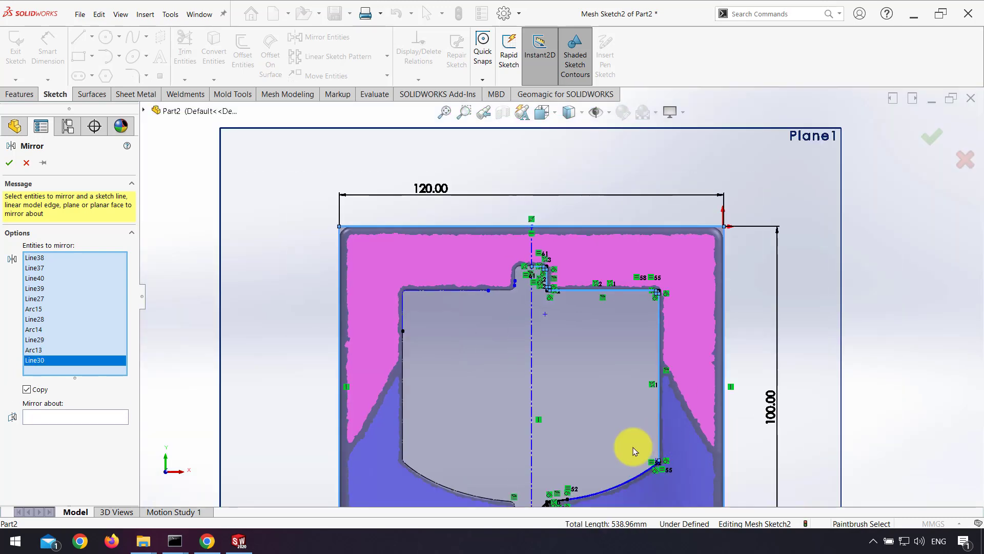
{"action": "scroll", "coordinate": [634, 445], "scroll_direction": "down", "scroll_amount": 7}
{"action": "scroll", "coordinate": [619, 304], "scroll_direction": "down", "scroll_amount": 6}
{"action": "left_click", "coordinate": [599, 286]}
{"action": "left_click", "coordinate": [576, 307]}
{"action": "scroll", "coordinate": [538, 333], "scroll_direction": "up", "scroll_amount": 8}
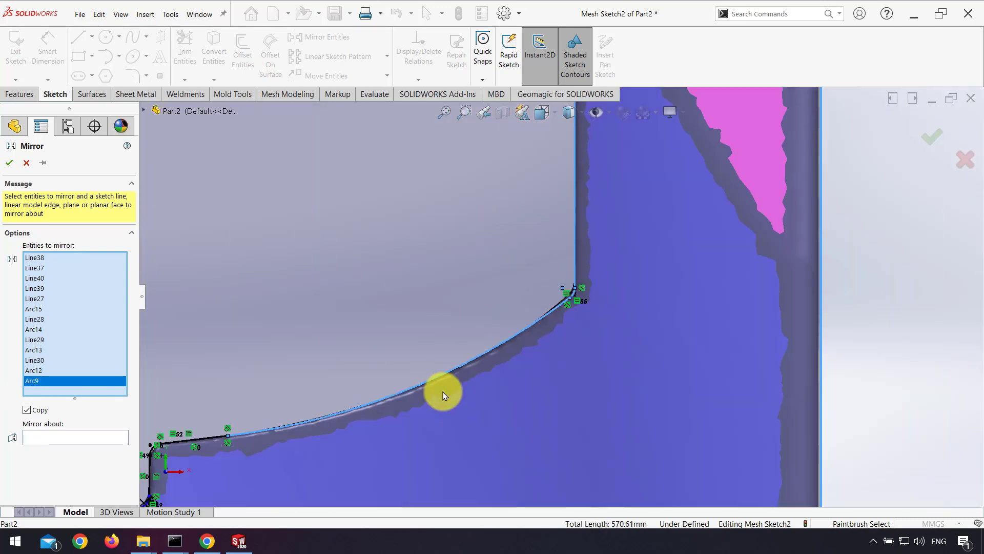
{"action": "scroll", "coordinate": [343, 404], "scroll_direction": "down", "scroll_amount": 3}
{"action": "scroll", "coordinate": [343, 404], "scroll_direction": "up", "scroll_amount": 2}
{"action": "mouse_move", "coordinate": [343, 404]}
{"action": "left_mouse_down"}
{"action": "mouse_move", "coordinate": [319, 339]}
{"action": "mouse_move", "coordinate": [254, 352]}
{"action": "mouse_move", "coordinate": [241, 448]}
{"action": "mouse_move", "coordinate": [202, 460]}
{"action": "left_mouse_up"}
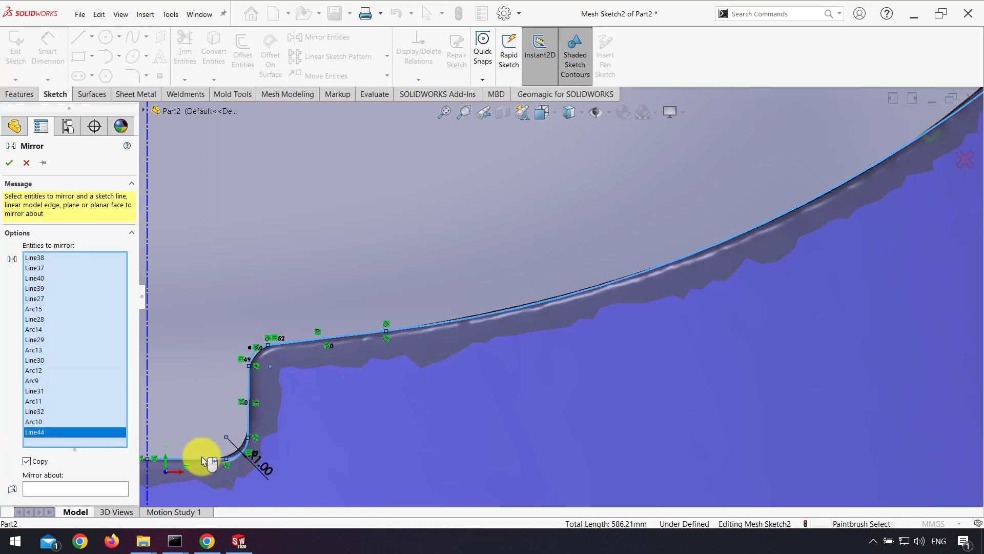
Step: Mirror the selected entities about the vertical centerline, keeping the Copy option on
{"action": "left_click", "coordinate": [59, 488]}
{"action": "left_click", "coordinate": [146, 431]}
{"action": "key", "text": "f"}
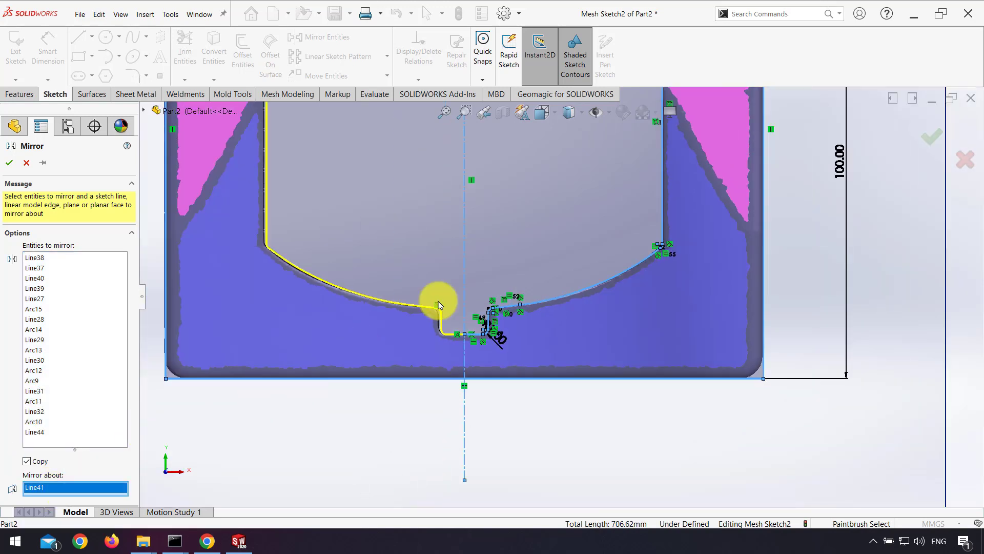
{"action": "key", "text": "Return"}
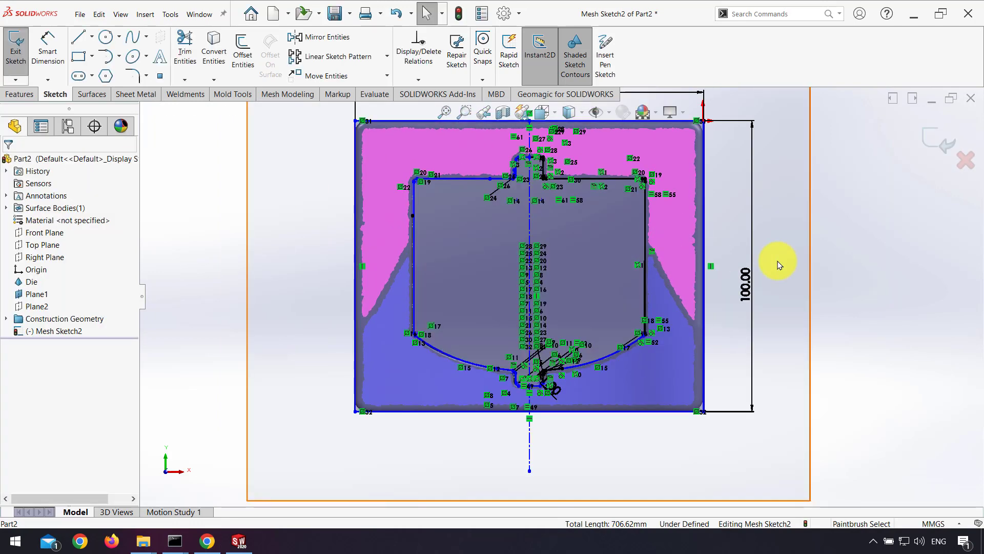
Step: Add 4 mm sketch fillets to the outer rectangle's two upper corners, accepting deletion of the EquiDistant relation
{"action": "left_click", "coordinate": [135, 77]}
{"action": "scroll", "coordinate": [354, 120], "scroll_direction": "down", "scroll_amount": 6}
{"action": "scroll", "coordinate": [409, 171], "scroll_direction": "down", "scroll_amount": 2}
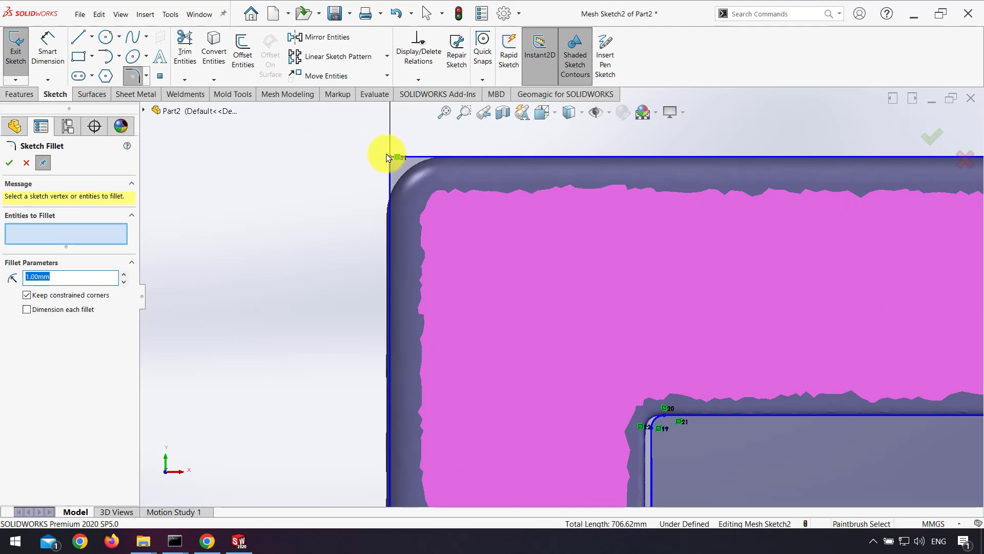
{"action": "left_click", "coordinate": [388, 158]}
{"action": "left_click", "coordinate": [575, 279]}
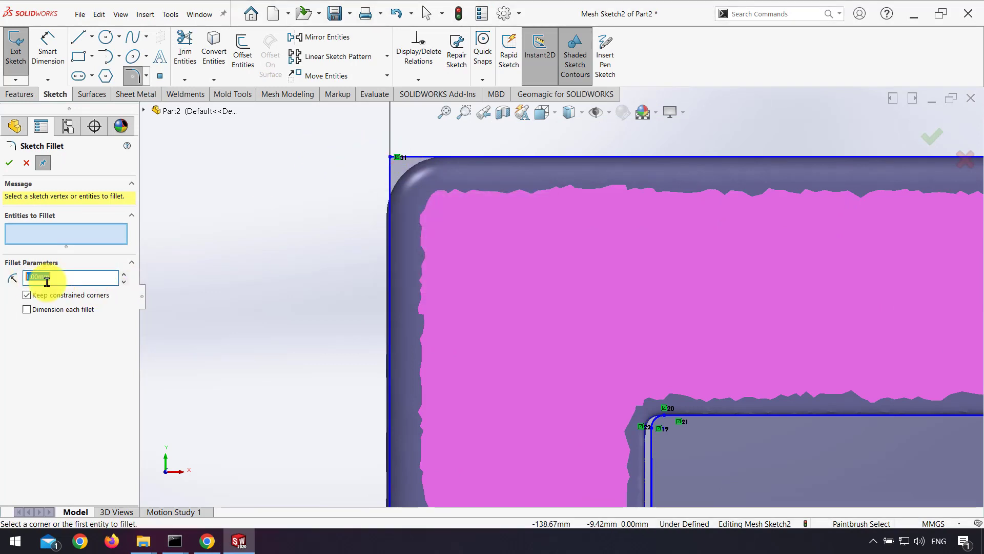
{"action": "left_click", "coordinate": [391, 158]}
{"action": "left_click", "coordinate": [520, 282]}
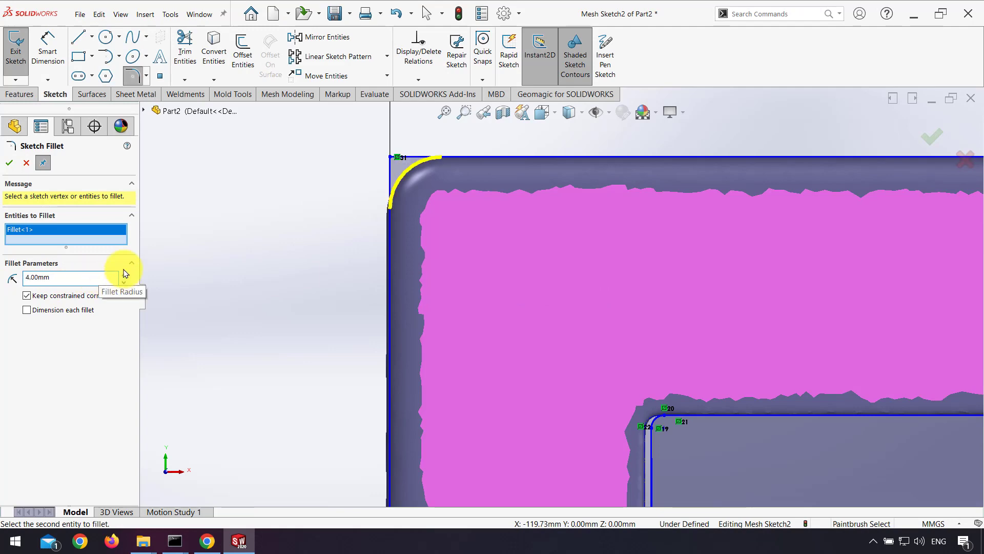
{"action": "scroll", "coordinate": [817, 293], "scroll_direction": "up", "scroll_amount": 3}
{"action": "left_click", "coordinate": [862, 266]}
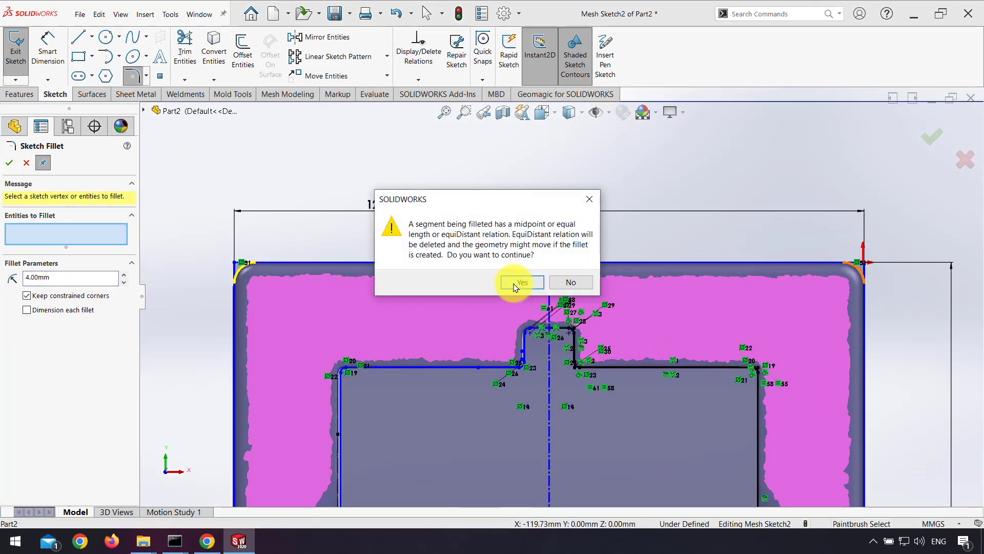
{"action": "left_click", "coordinate": [516, 284]}
Step: Add the outer rectangle's two lower corners to the 4 mm sketch fillet and apply all the fillets
{"action": "scroll", "coordinate": [752, 410], "scroll_direction": "up", "scroll_amount": 5}
{"action": "scroll", "coordinate": [598, 385], "scroll_direction": "down", "scroll_amount": 8}
{"action": "left_click", "coordinate": [597, 370]}
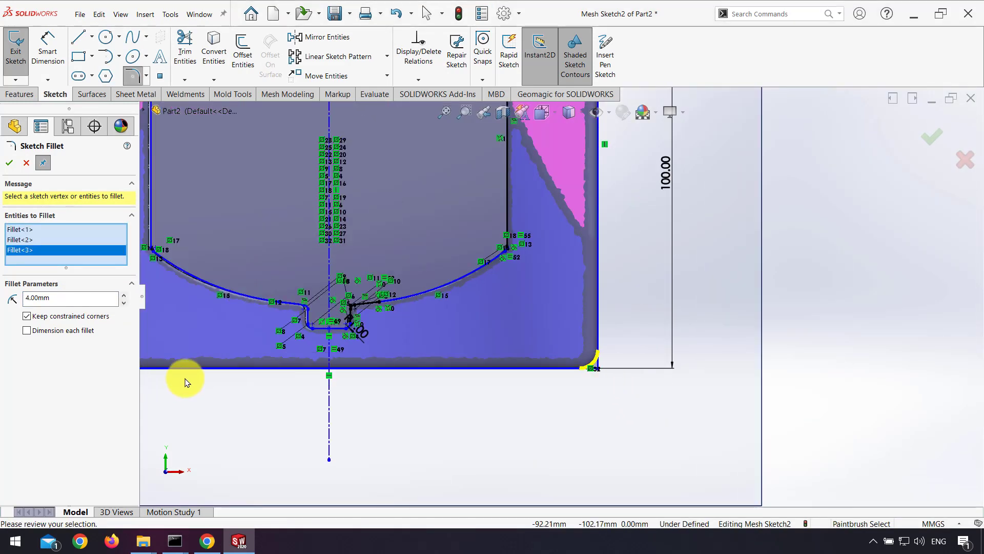
{"action": "scroll", "coordinate": [205, 359], "scroll_direction": "up", "scroll_amount": 2}
{"action": "left_click", "coordinate": [217, 344]}
{"action": "left_click", "coordinate": [9, 164]}
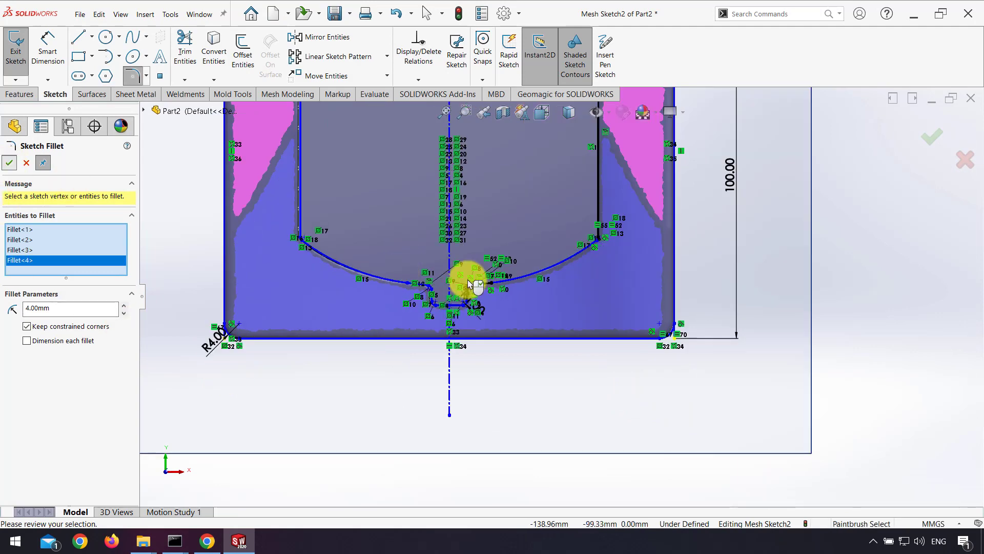
Step: Close the Sketch Fillet command and exit the mesh sketch
{"action": "scroll", "coordinate": [569, 274], "scroll_direction": "up", "scroll_amount": 4}
{"action": "left_click", "coordinate": [940, 136]}
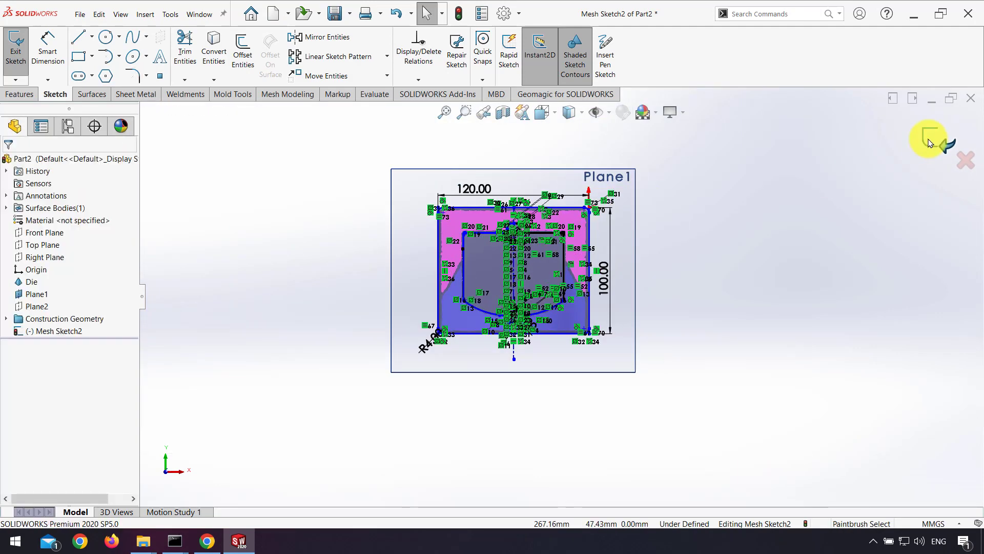
{"action": "left_click", "coordinate": [933, 138]}
Step: Create a Geomagic reference plane fitted to the flat magenta top region of the Die mesh
{"action": "mouse_move", "coordinate": [461, 397]}
{"action": "middle_mouse_down"}
{"action": "mouse_move", "coordinate": [483, 241]}
{"action": "mouse_move", "coordinate": [424, 220]}
{"action": "middle_mouse_up"}
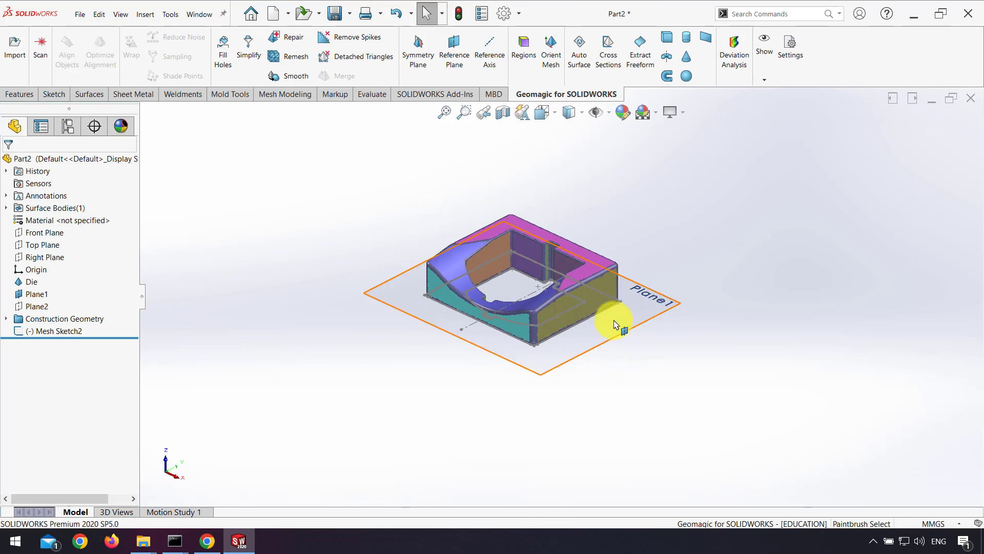
{"action": "scroll", "coordinate": [555, 300], "scroll_direction": "down", "scroll_amount": 1}
{"action": "middle_click_drag", "start_coordinate": [545, 287], "coordinate": [569, 276]}
{"action": "scroll", "coordinate": [691, 216], "scroll_direction": "down", "scroll_amount": 2}
{"action": "middle_click_drag", "start_coordinate": [662, 220], "coordinate": [643, 231]}
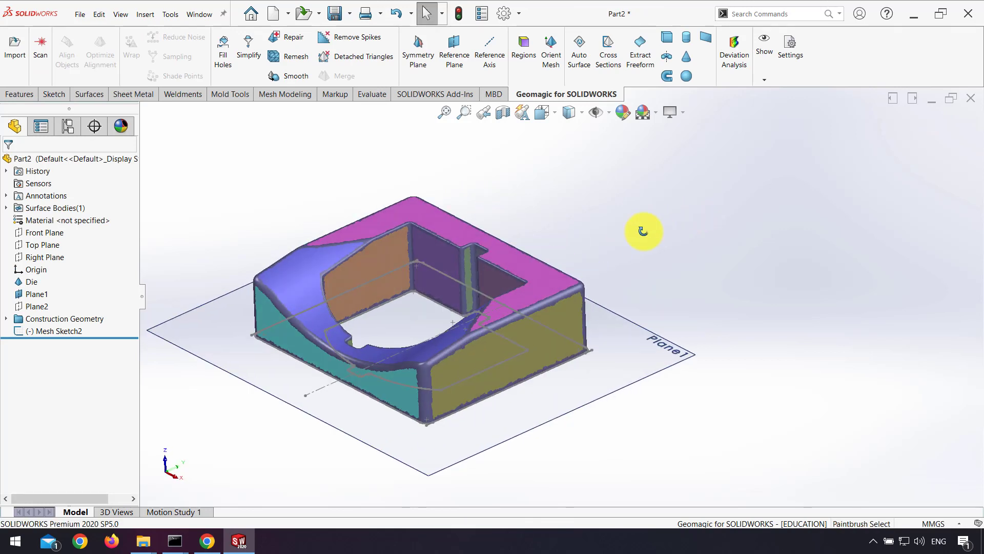
{"action": "left_click", "coordinate": [458, 61]}
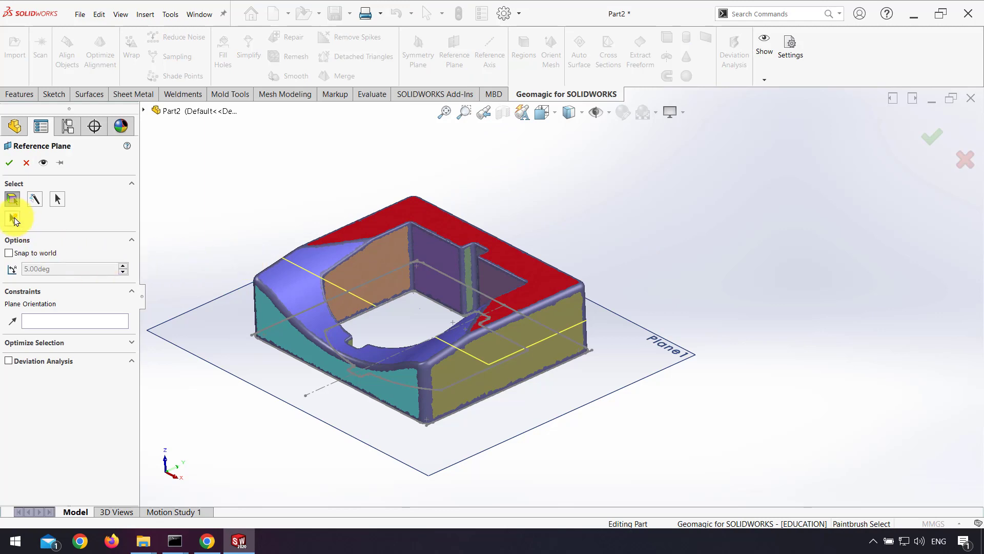
{"action": "left_click", "coordinate": [9, 163]}
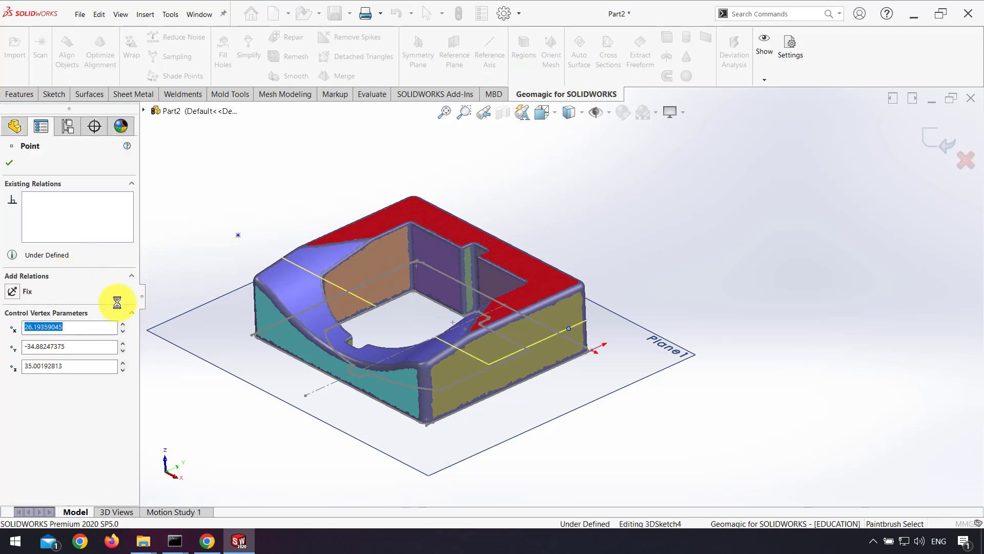
{"action": "middle_click_drag", "start_coordinate": [270, 389], "coordinate": [235, 266]}
Step: Extrude the mesh sketch as a boss with Up To Surface, ending at the new plane on top of the mesh
{"action": "left_click", "coordinate": [25, 95]}
{"action": "left_click_drag", "start_coordinate": [56, 331], "coordinate": [21, 347]}
{"action": "left_click", "coordinate": [61, 343]}
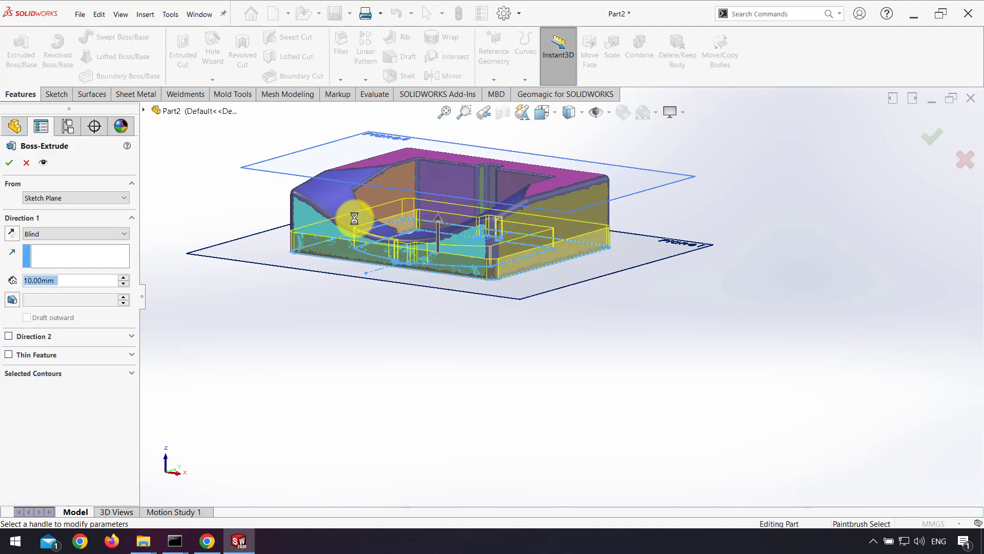
{"action": "left_click", "coordinate": [41, 236]}
{"action": "left_click", "coordinate": [44, 261]}
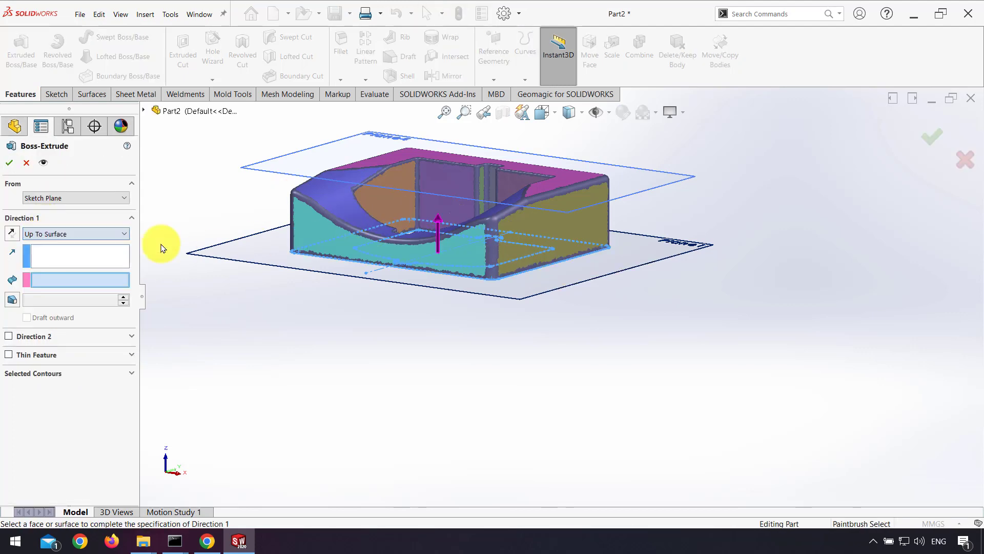
{"action": "left_click", "coordinate": [673, 185]}
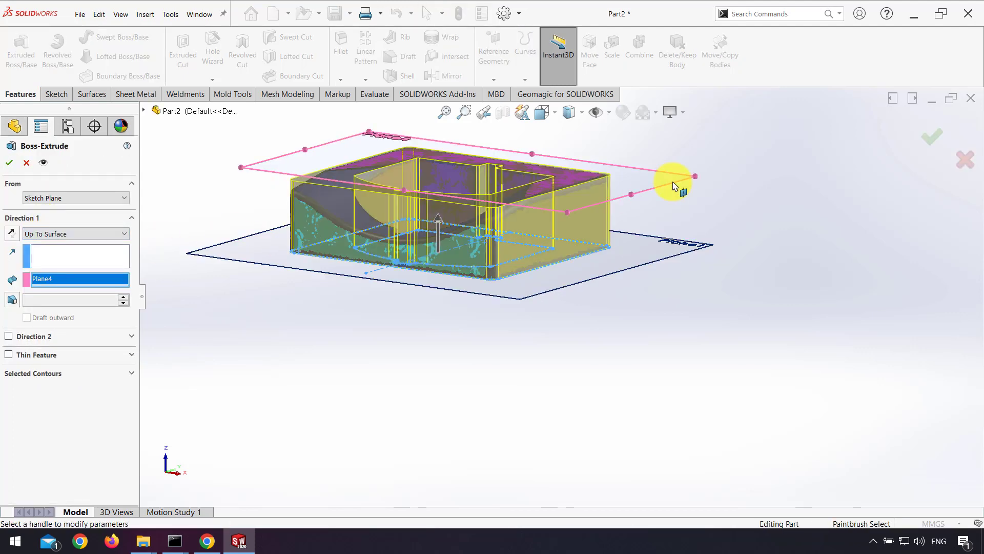
{"action": "left_click", "coordinate": [927, 143]}
Step: Hide the extruded solid body so only the scanned mesh is shown
{"action": "middle_click_drag", "start_coordinate": [530, 199], "coordinate": [510, 305]}
{"action": "left_click", "coordinate": [60, 222]}
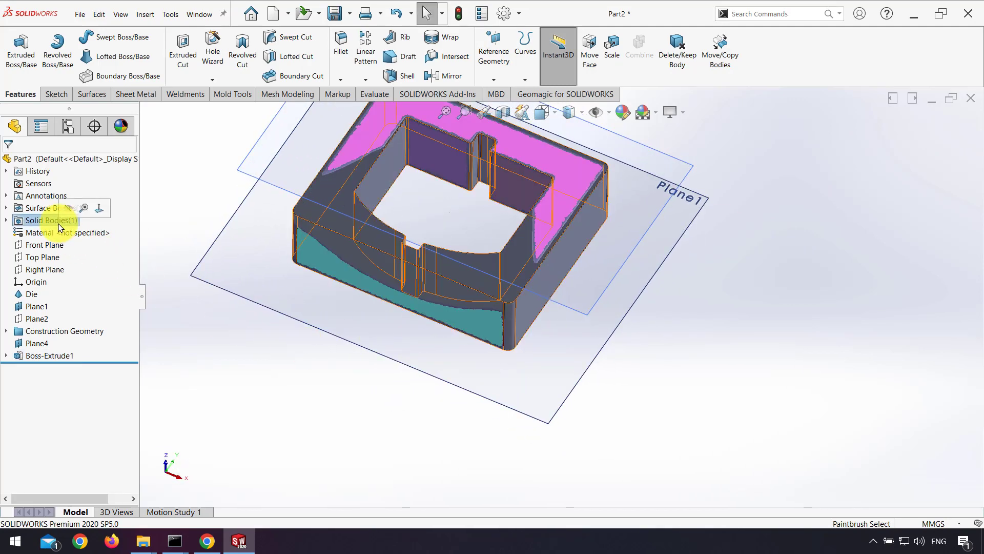
{"action": "left_click", "coordinate": [69, 212]}
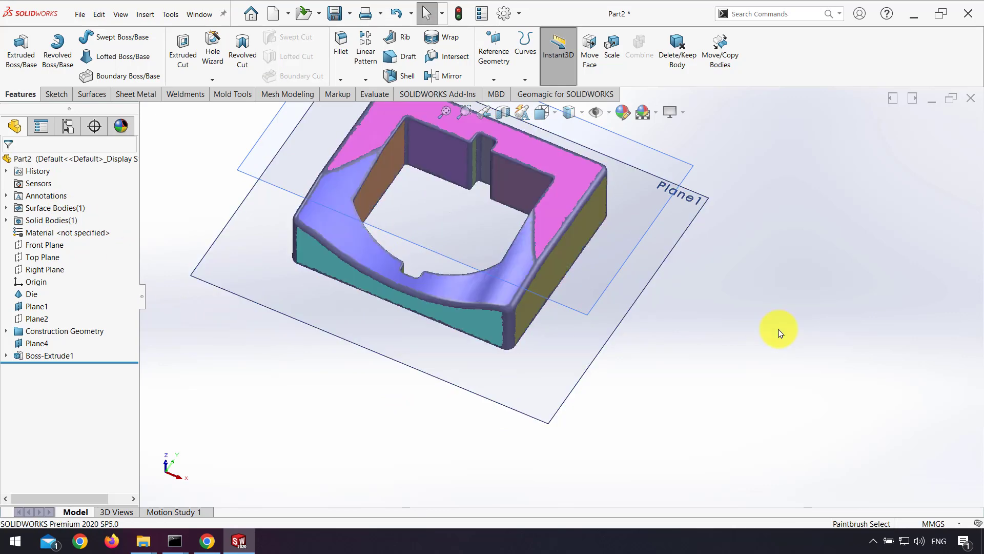
{"action": "middle_click_drag", "start_coordinate": [779, 330], "coordinate": [777, 241]}
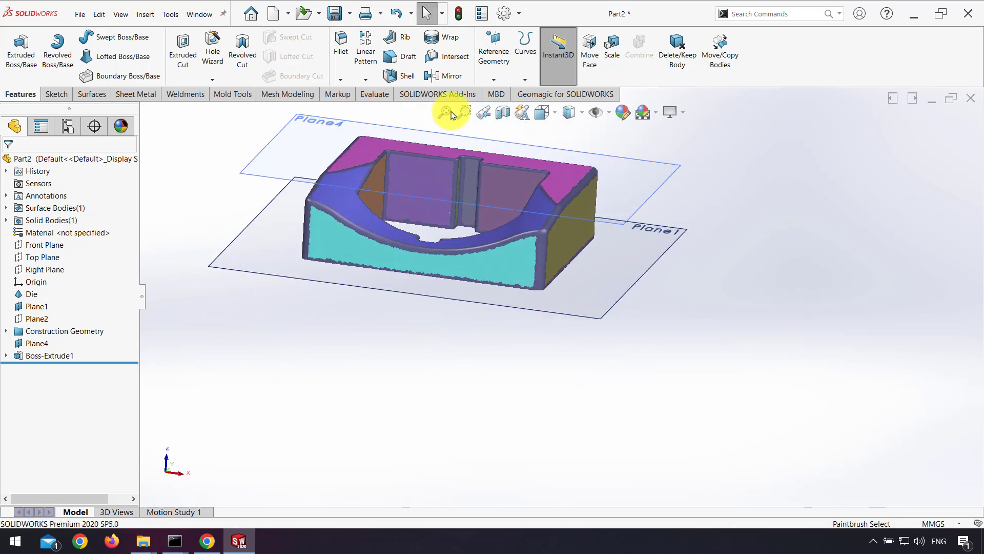
Step: Extract a new freeform surface from the curved blue region of the mesh using the Projection method
{"action": "left_click", "coordinate": [547, 95]}
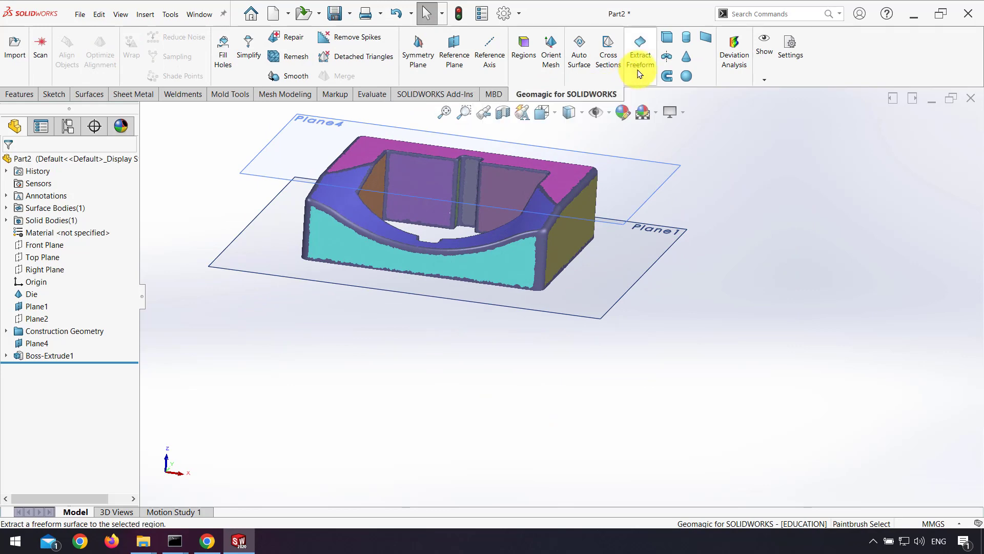
{"action": "left_click", "coordinate": [527, 221]}
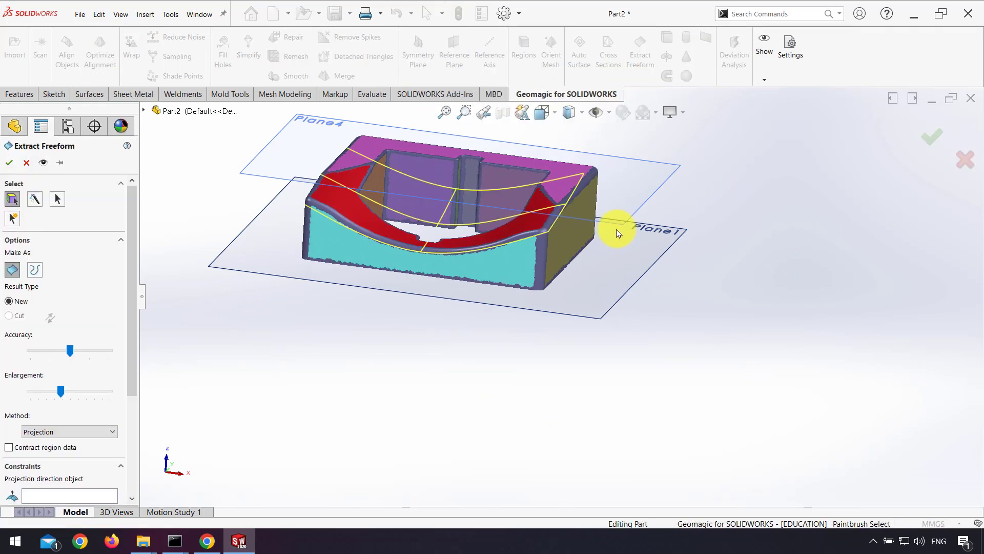
{"action": "middle_click_drag", "start_coordinate": [515, 281], "coordinate": [472, 305]}
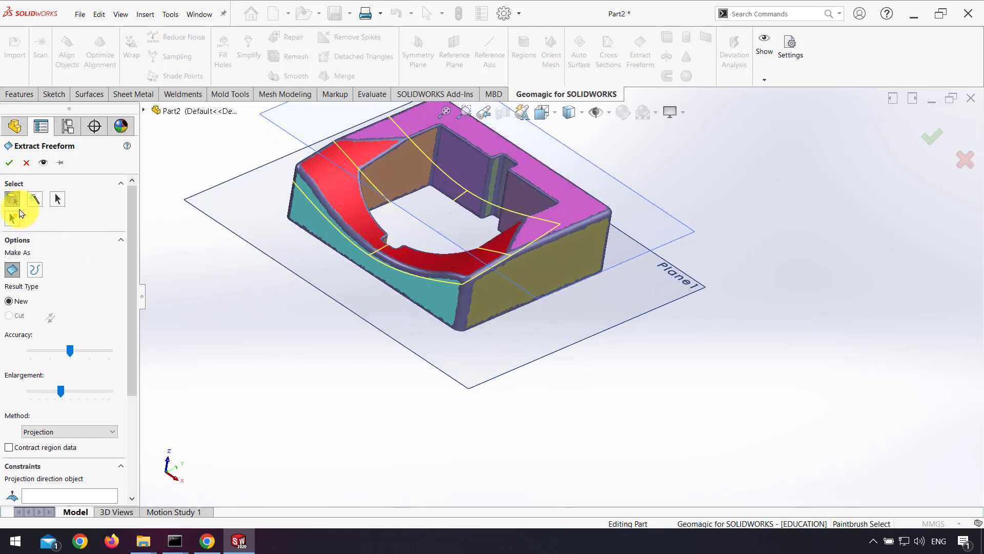
{"action": "left_click", "coordinate": [9, 163]}
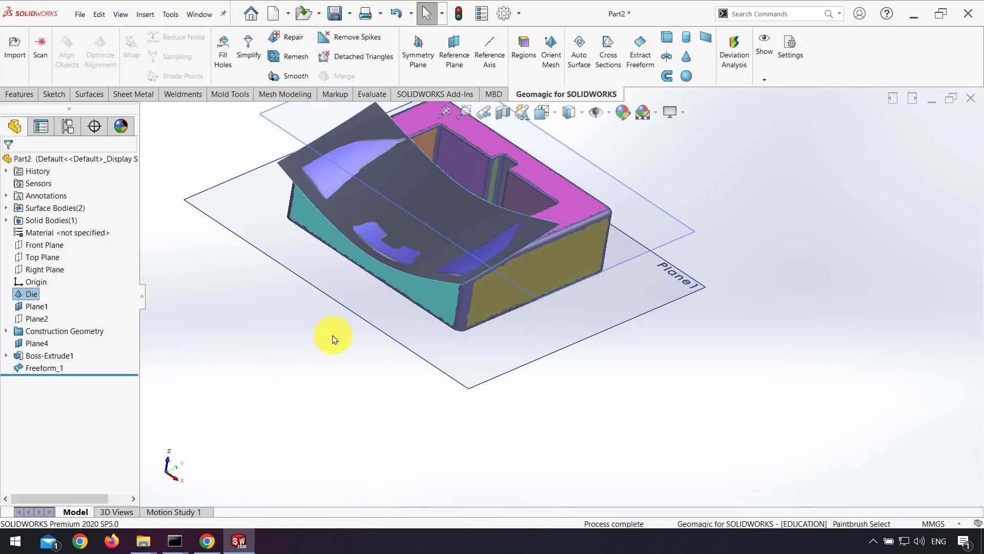
{"action": "middle_click_drag", "start_coordinate": [332, 339], "coordinate": [359, 329]}
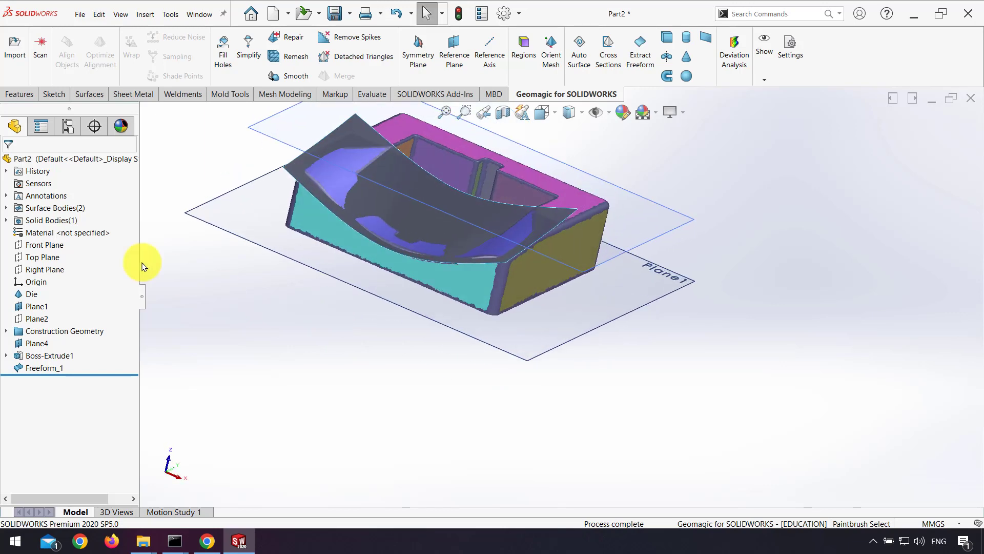
Step: Show the extruded solid body again together with the freeform surface
{"action": "left_click", "coordinate": [61, 220]}
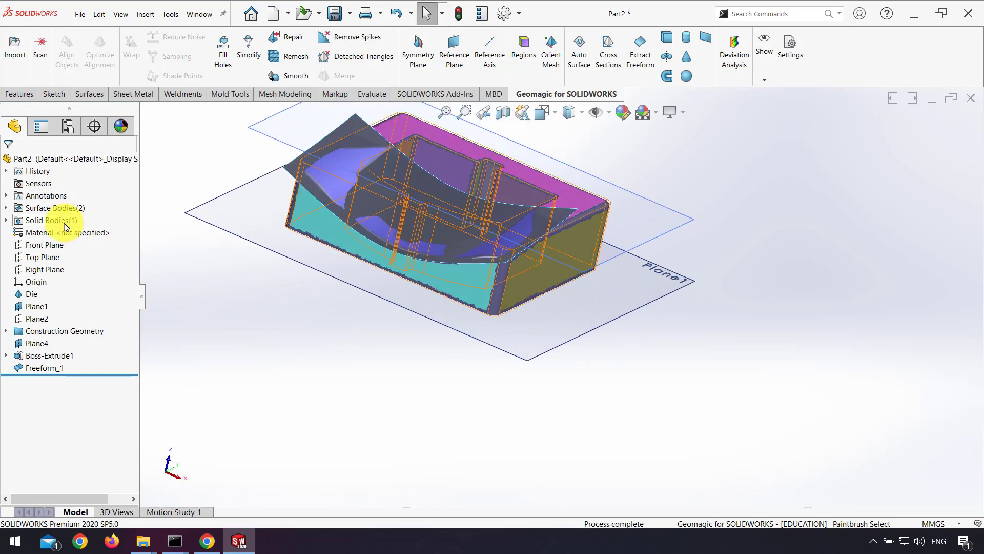
{"action": "left_click", "coordinate": [262, 281]}
{"action": "middle_click_drag", "start_coordinate": [137, 187], "coordinate": [33, 99]}
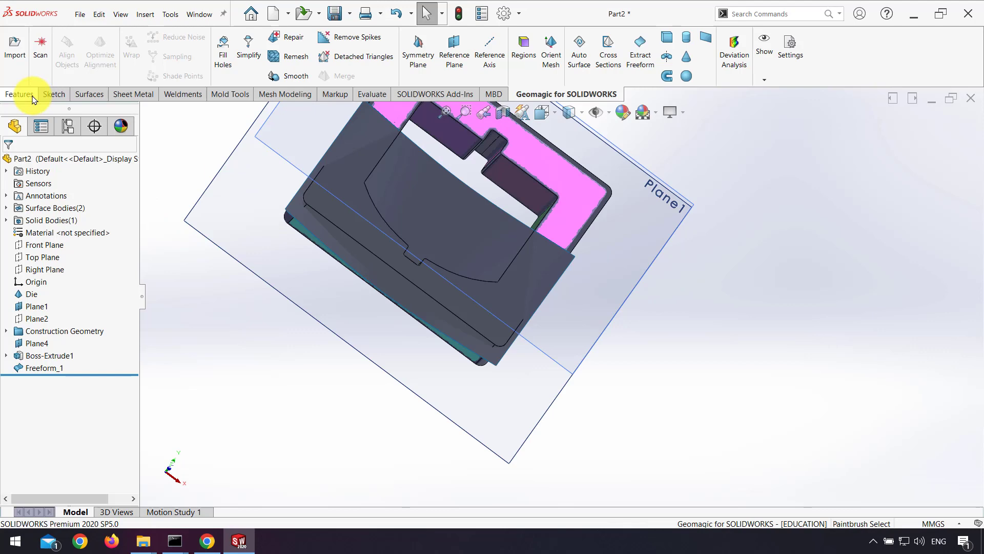
Step: Try to cut the extruded solid with the Freeform_1 surface using Cut With Surface
{"action": "left_click", "coordinate": [86, 95]}
{"action": "left_click", "coordinate": [528, 82]}
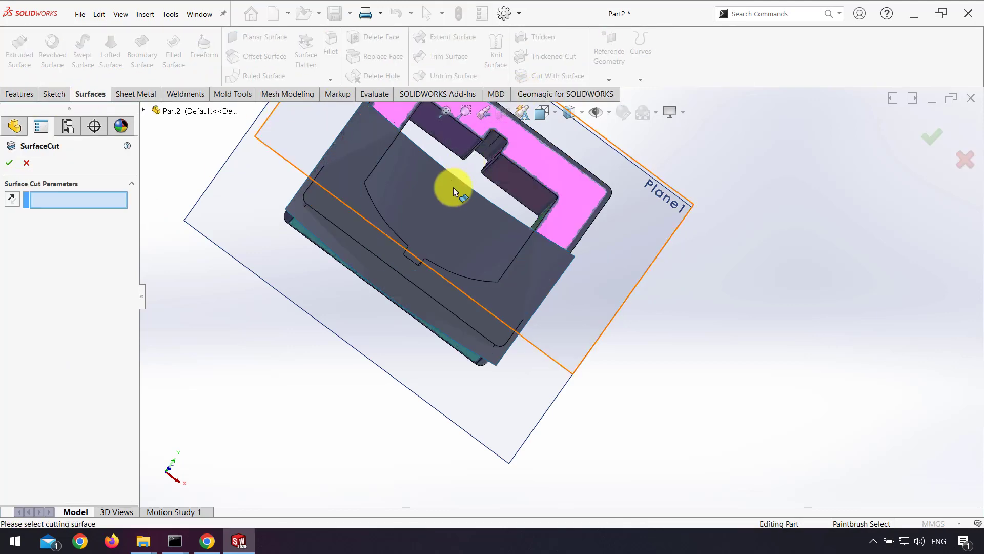
{"action": "left_click", "coordinate": [444, 201]}
{"action": "middle_click_drag", "start_coordinate": [444, 220], "coordinate": [358, 190]}
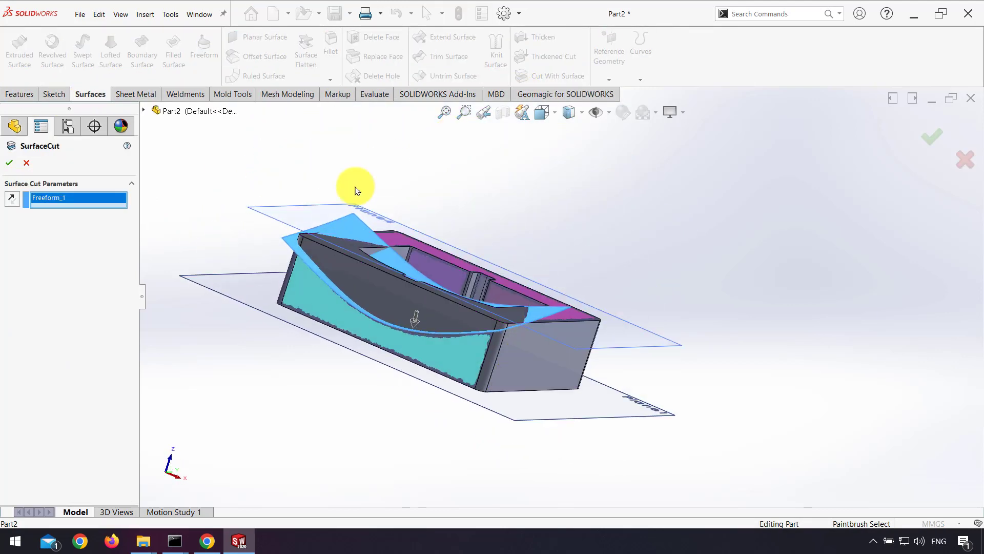
{"action": "left_click", "coordinate": [934, 137]}
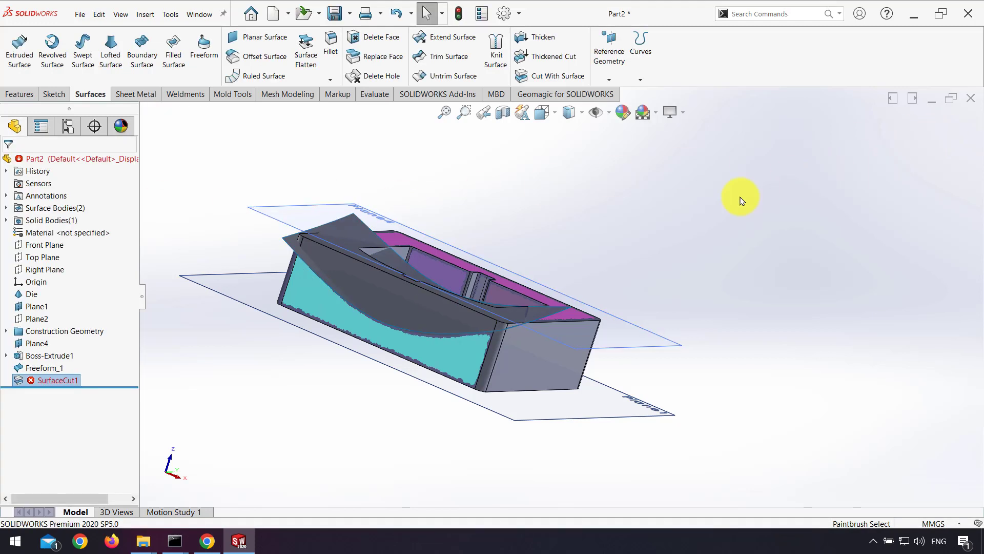
Step: Undo the surface cut made in the extruded solid with the Freeform_1 surface
{"action": "middle_click_drag", "start_coordinate": [395, 304], "coordinate": [324, 318]}
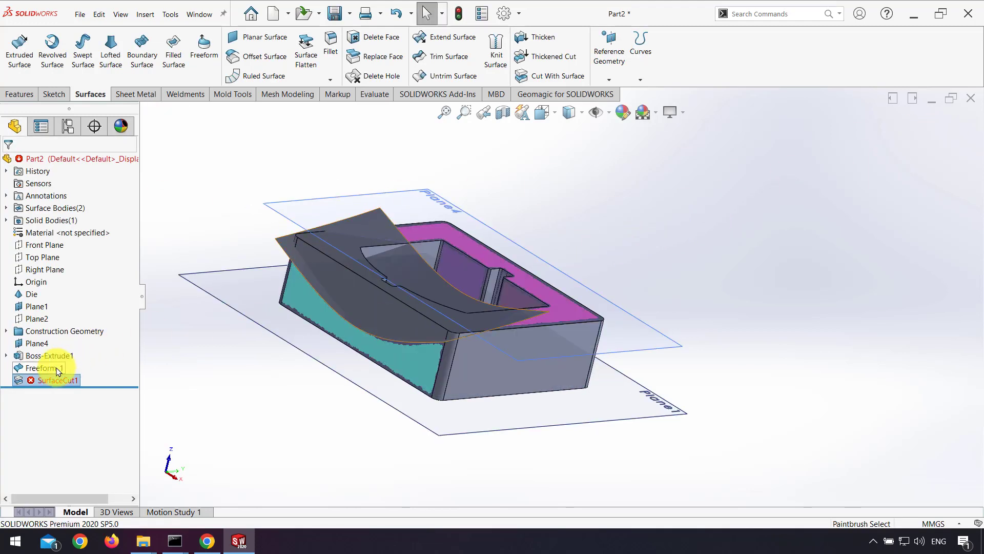
{"action": "scroll", "coordinate": [488, 325], "scroll_direction": "down", "scroll_amount": 6}
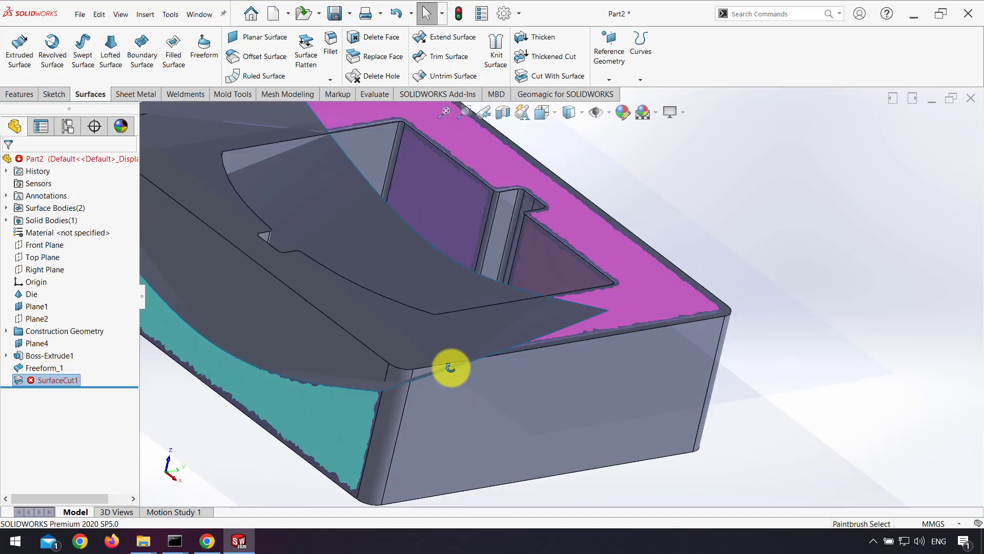
{"action": "scroll", "coordinate": [494, 406], "scroll_direction": "down", "scroll_amount": 3}
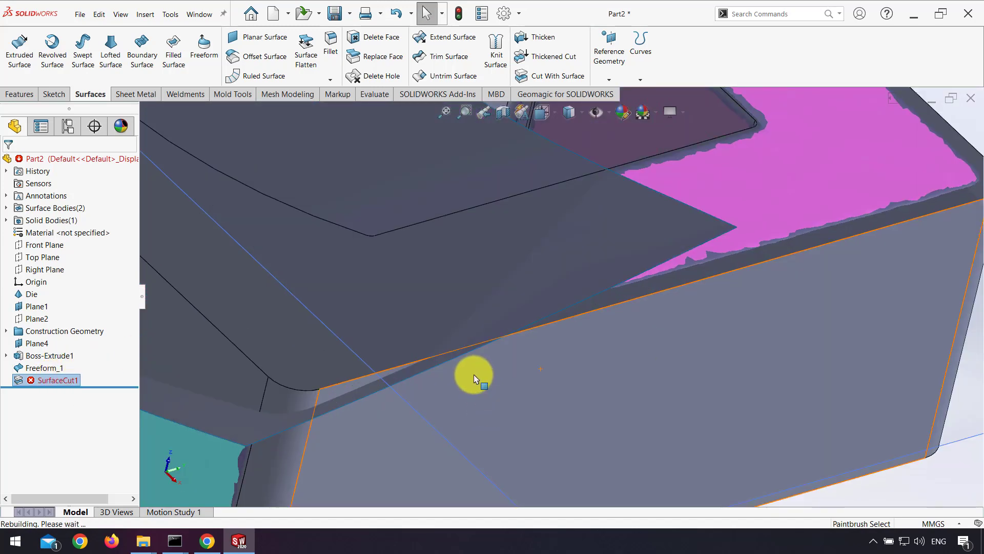
{"action": "scroll", "coordinate": [474, 376], "scroll_direction": "up", "scroll_amount": 6}
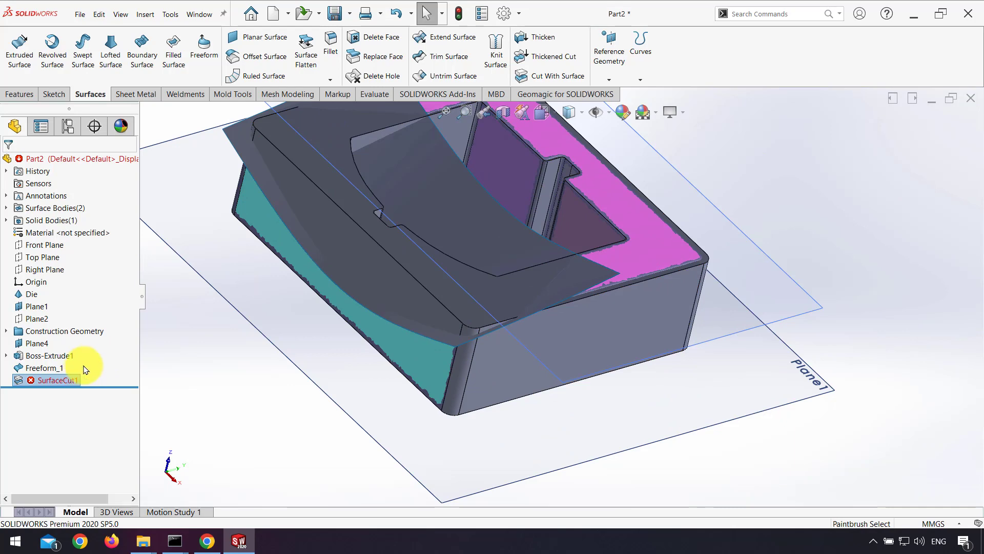
{"action": "key", "text": "ctrl+z"}
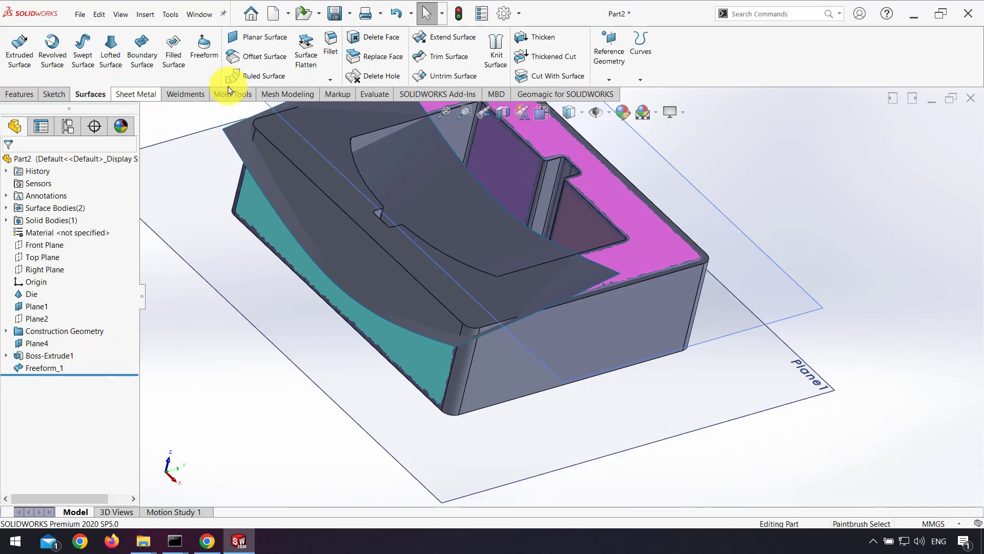
Step: Extend the whole Freeform_1 surface outward by a distance of 10 mm with the Same surface extension type
{"action": "left_click", "coordinate": [445, 37]}
{"action": "left_click", "coordinate": [453, 211]}
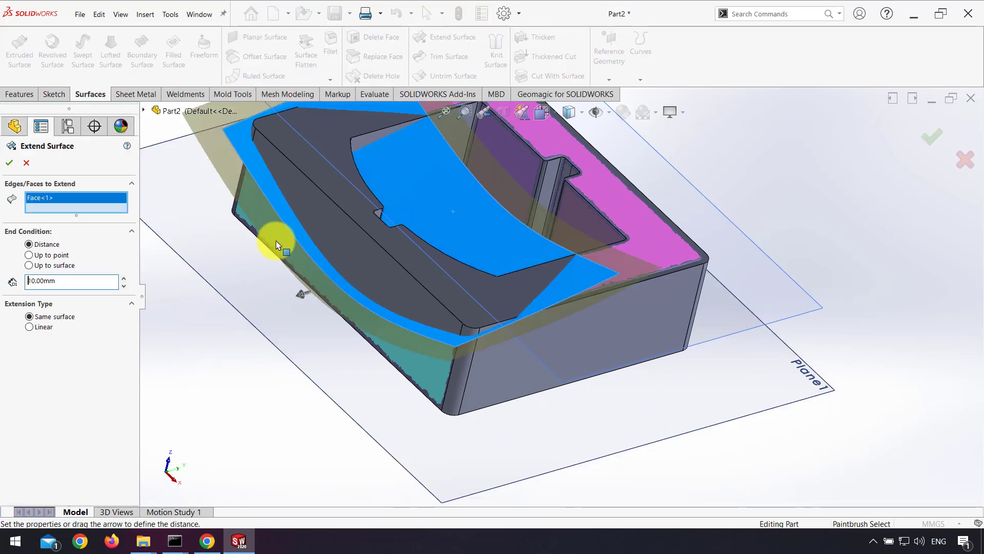
{"action": "left_click", "coordinate": [9, 163]}
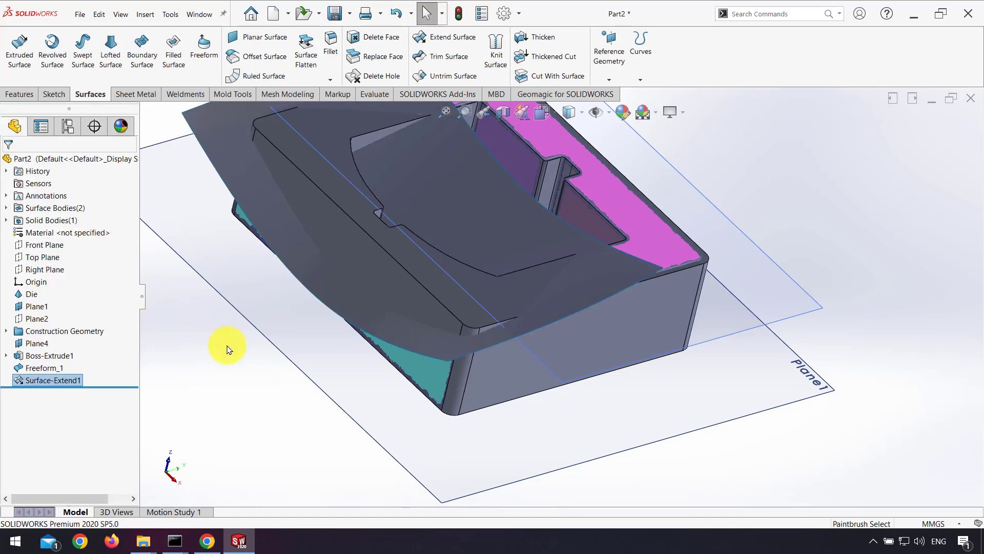
Step: Cut the extruded solid with the extended freeform surface using Cut With Surface
{"action": "left_click", "coordinate": [557, 76]}
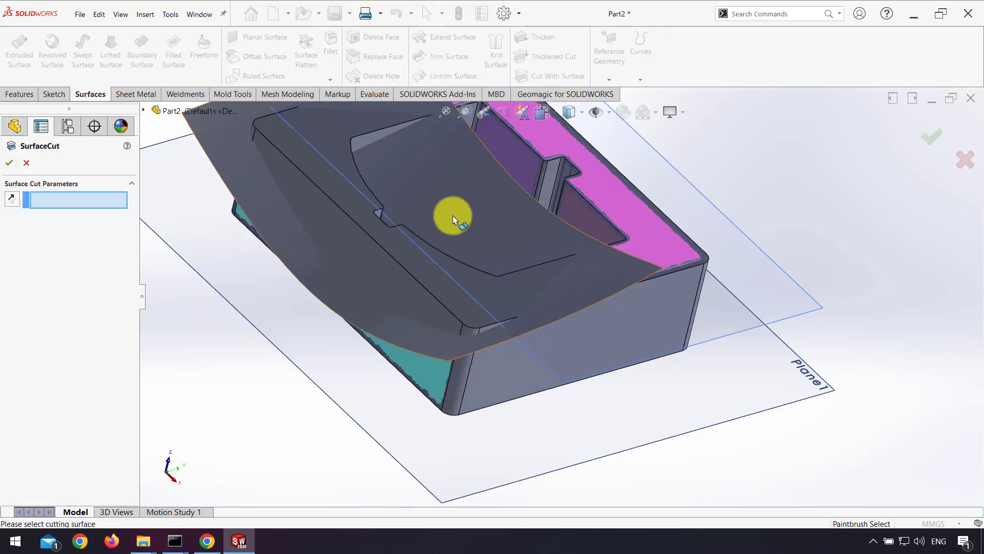
{"action": "left_click", "coordinate": [454, 212]}
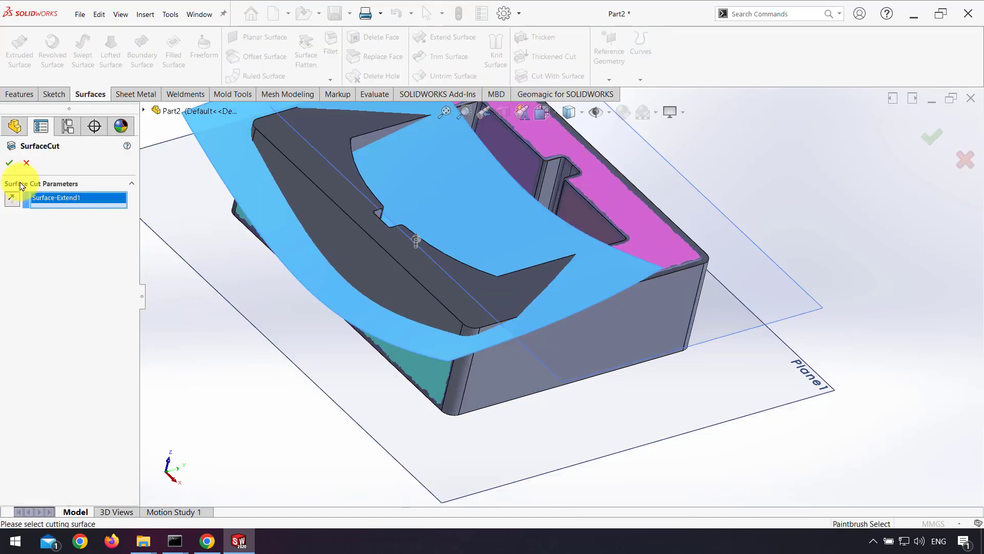
{"action": "left_click", "coordinate": [10, 163]}
{"action": "middle_click_drag", "start_coordinate": [150, 249], "coordinate": [193, 308]}
Step: Hide the Surface-Extend1 surface body while keeping the cut solid and the Die mesh shown
{"action": "left_click", "coordinate": [6, 208]}
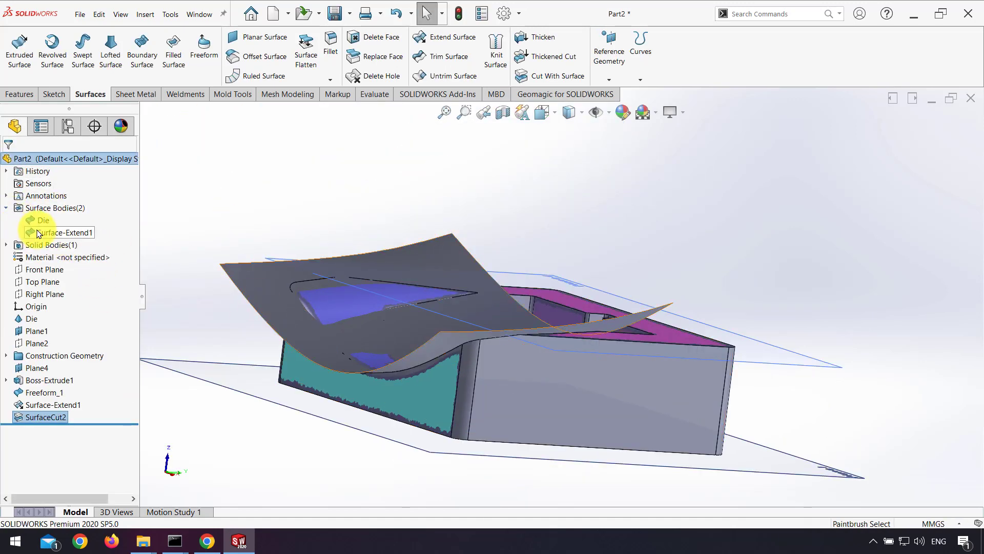
{"action": "left_click", "coordinate": [51, 232]}
{"action": "left_click", "coordinate": [50, 222]}
{"action": "middle_click_drag", "start_coordinate": [215, 228], "coordinate": [171, 208]}
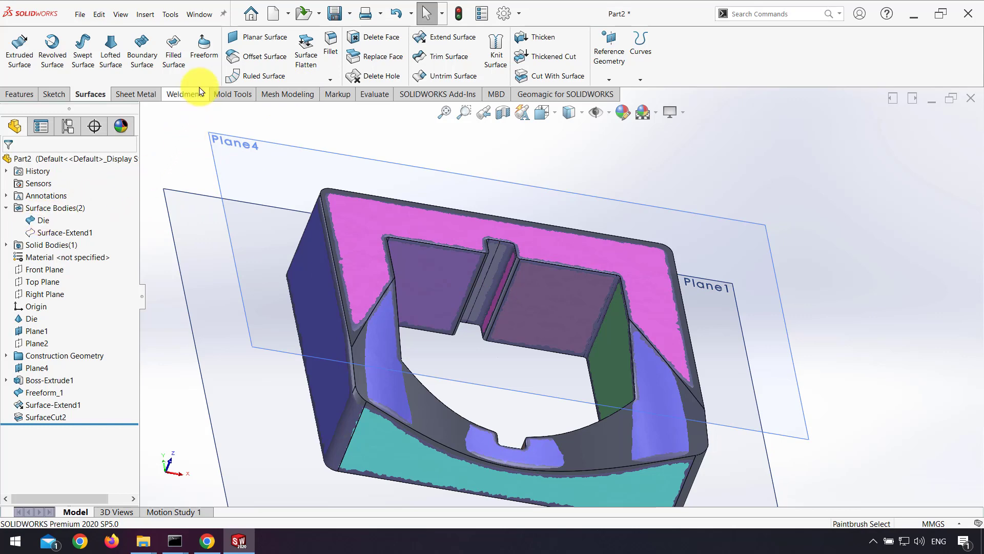
Step: Set up a symmetric 5 mm fillet on one slanted edge beside the curved cut and on the solid's outer top rim
{"action": "left_click", "coordinate": [23, 94]}
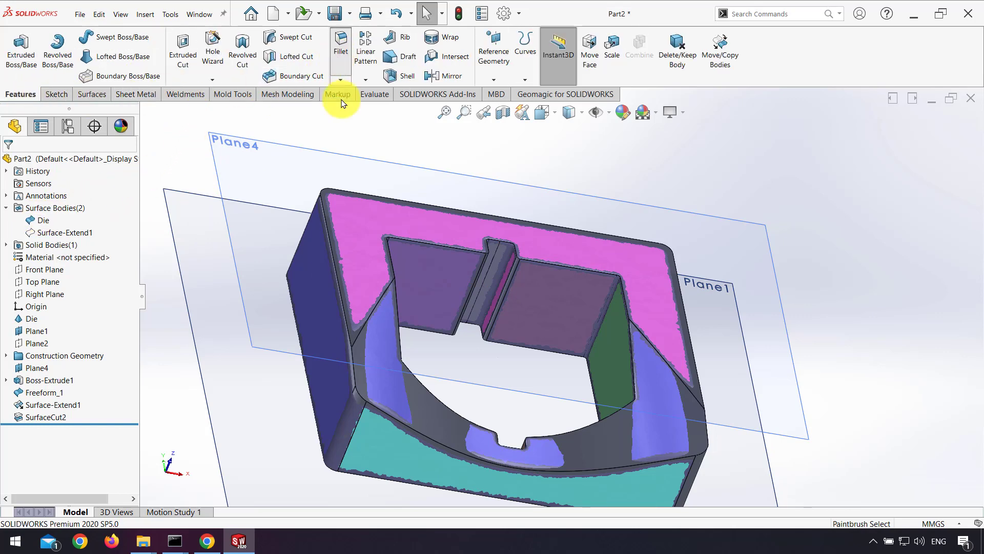
{"action": "left_click", "coordinate": [382, 296]}
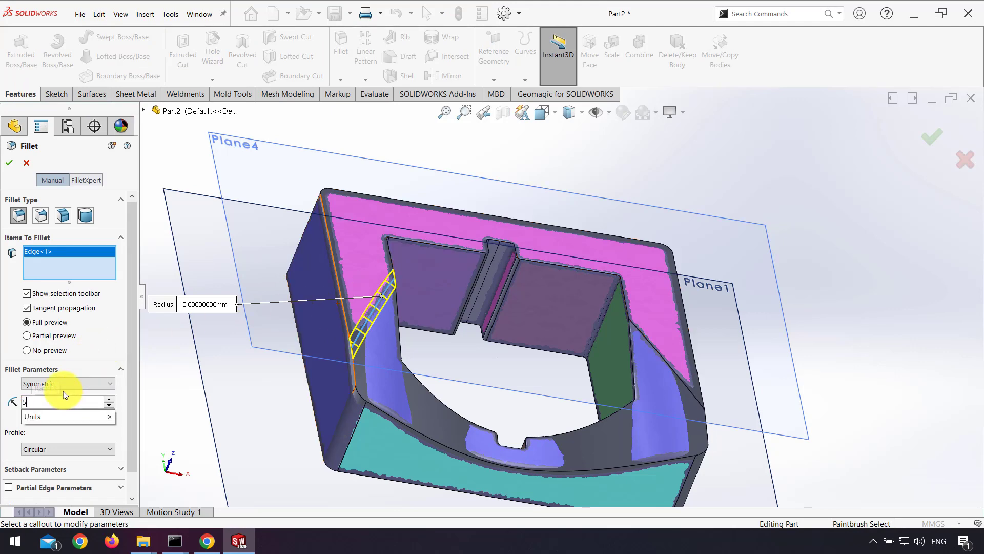
{"action": "key", "text": "Return"}
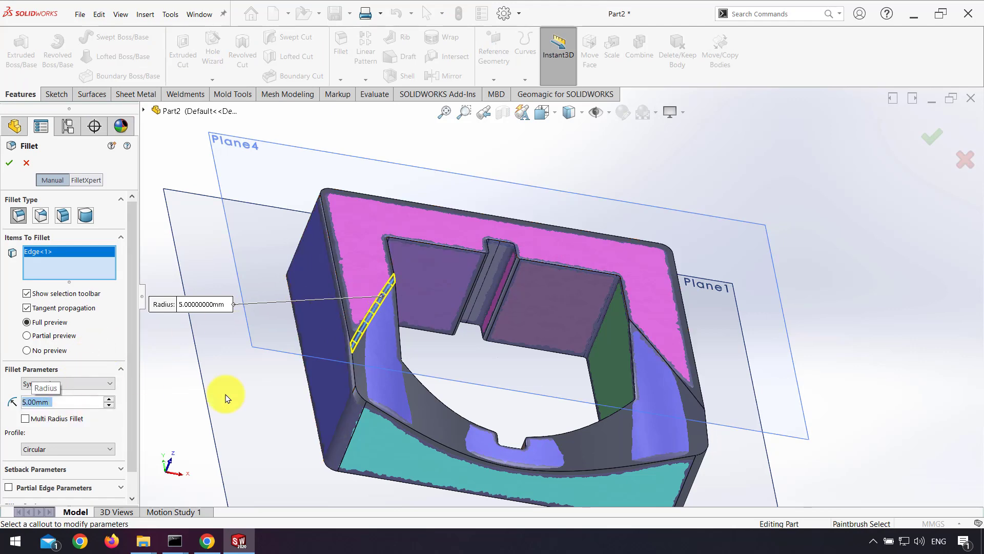
{"action": "left_click", "coordinate": [355, 380]}
{"action": "left_click", "coordinate": [338, 285]}
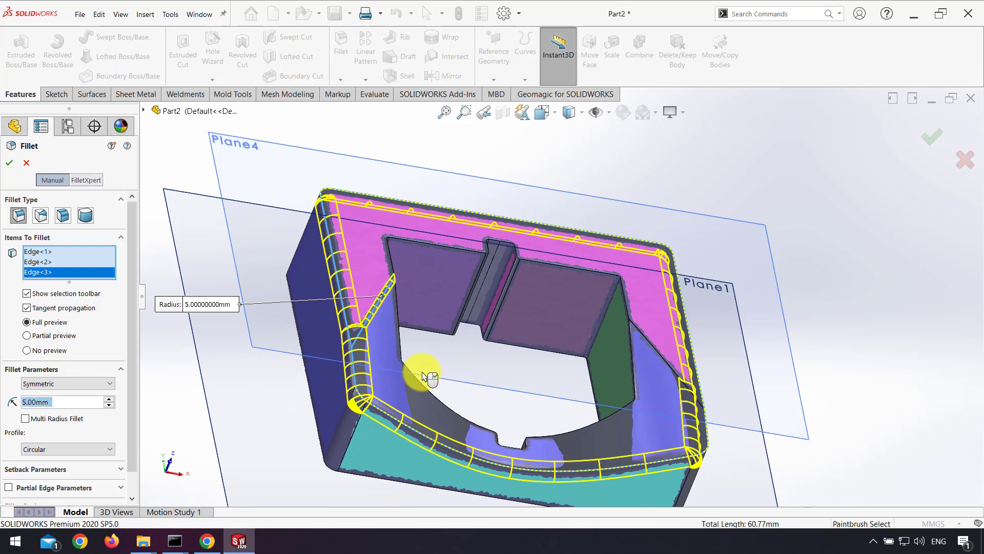
Step: Add the opposite slanted edge and the inner opening's edges along the flat top and the curved cut face to the fillet
{"action": "middle_click_drag", "start_coordinate": [533, 350], "coordinate": [164, 350]}
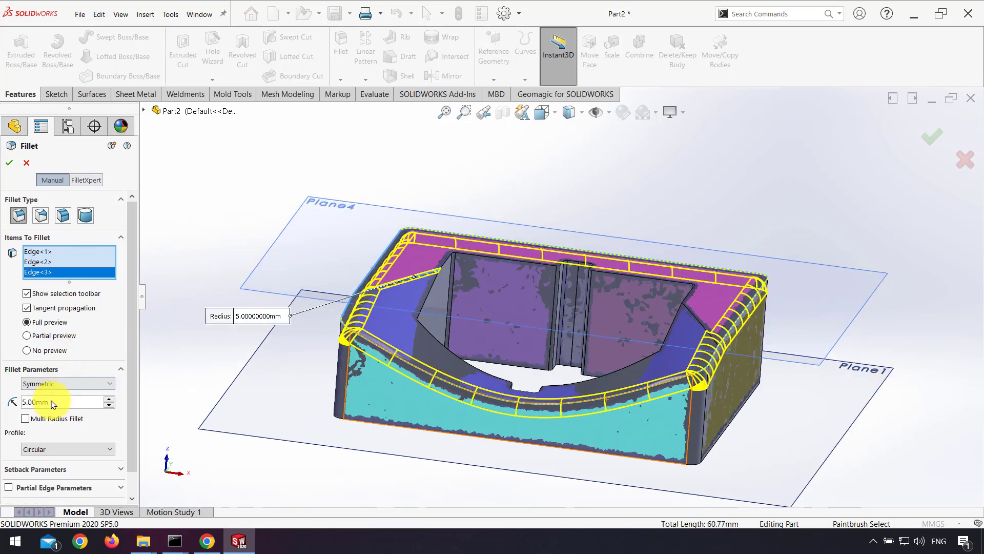
{"action": "left_click", "coordinate": [688, 323]}
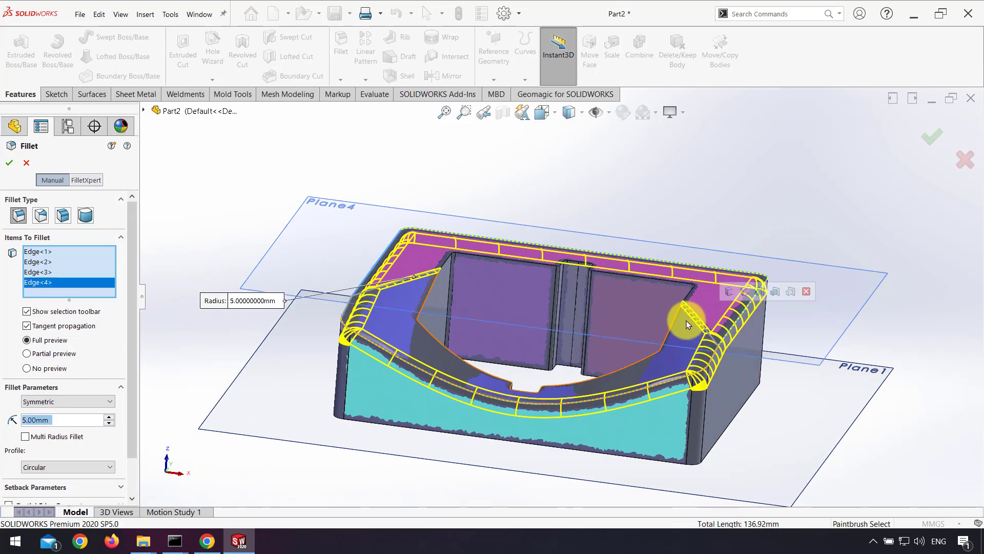
{"action": "left_click", "coordinate": [650, 278]}
{"action": "middle_click_drag", "start_coordinate": [468, 384], "coordinate": [408, 346]}
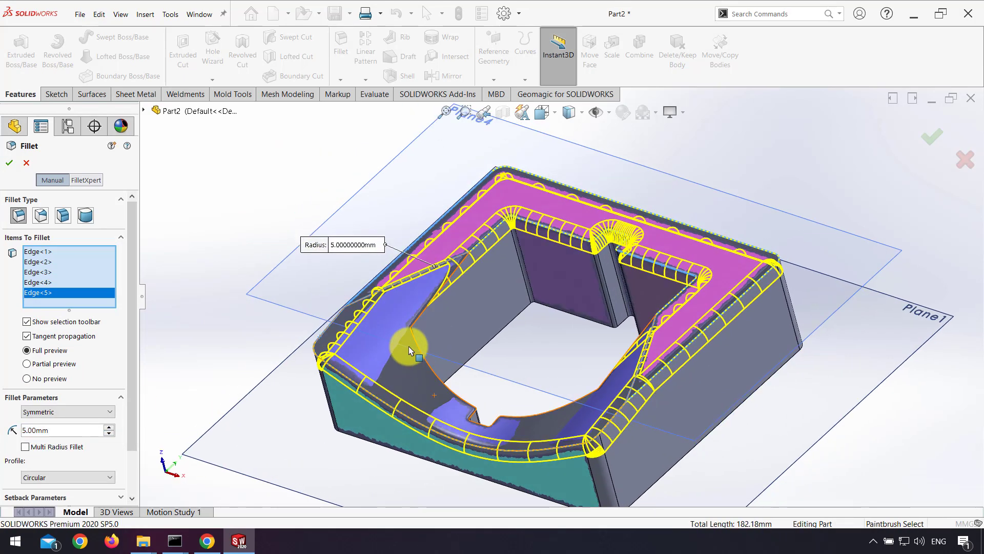
{"action": "left_click", "coordinate": [417, 320]}
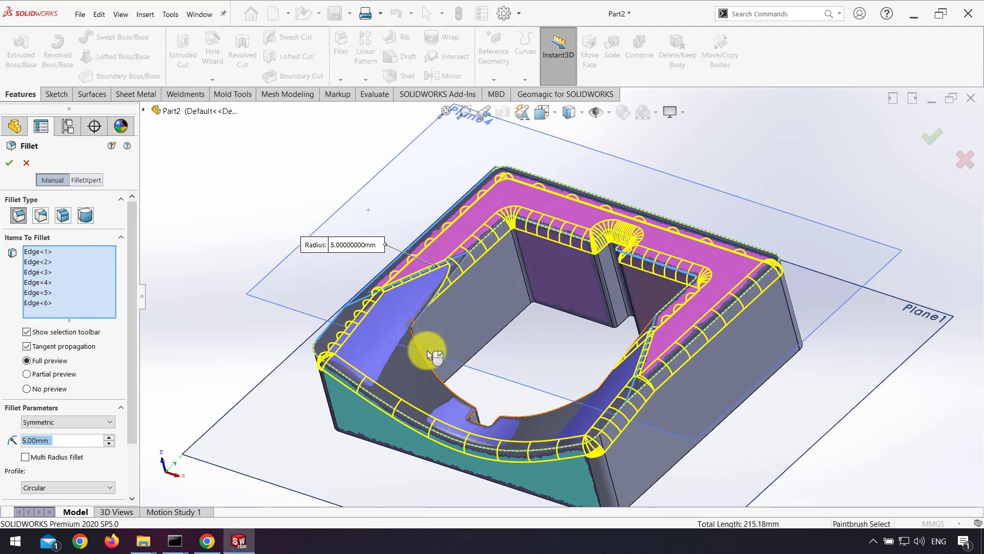
Step: Set the fillet radius to 2 mm for all six selected edges and apply the fillet
{"action": "type", "text": "2"}
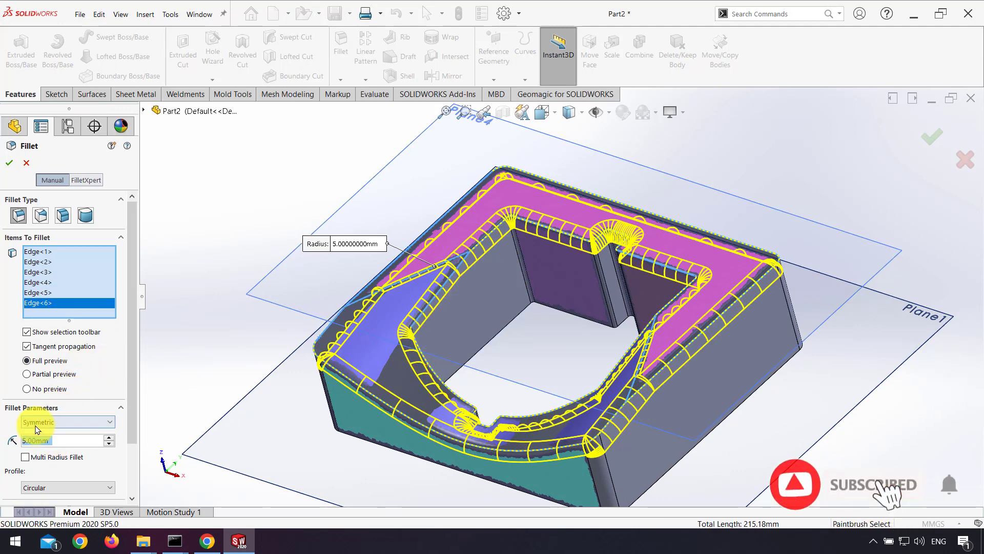
{"action": "key", "text": "Return"}
{"action": "middle_click_drag", "start_coordinate": [400, 380], "coordinate": [435, 306]}
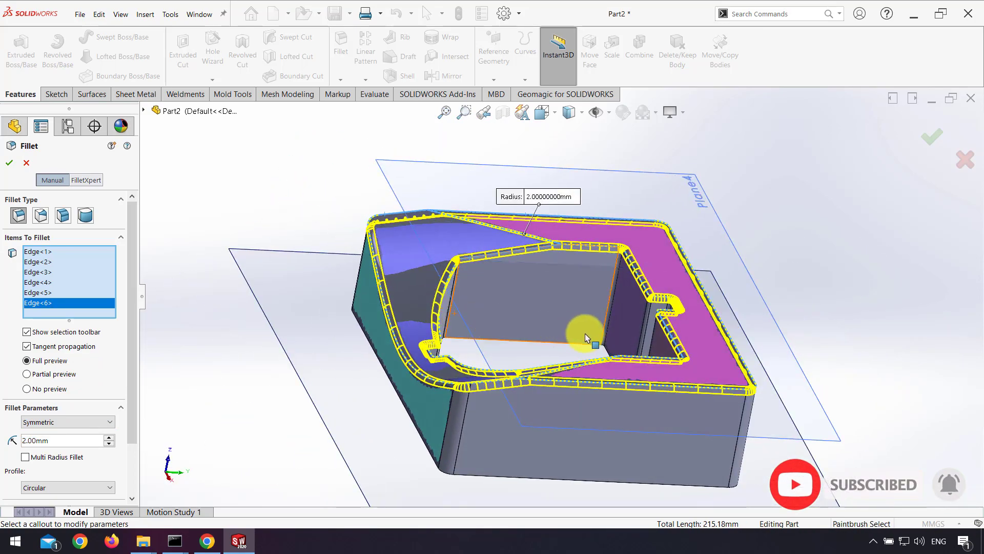
{"action": "middle_click_drag", "start_coordinate": [617, 334], "coordinate": [608, 385]}
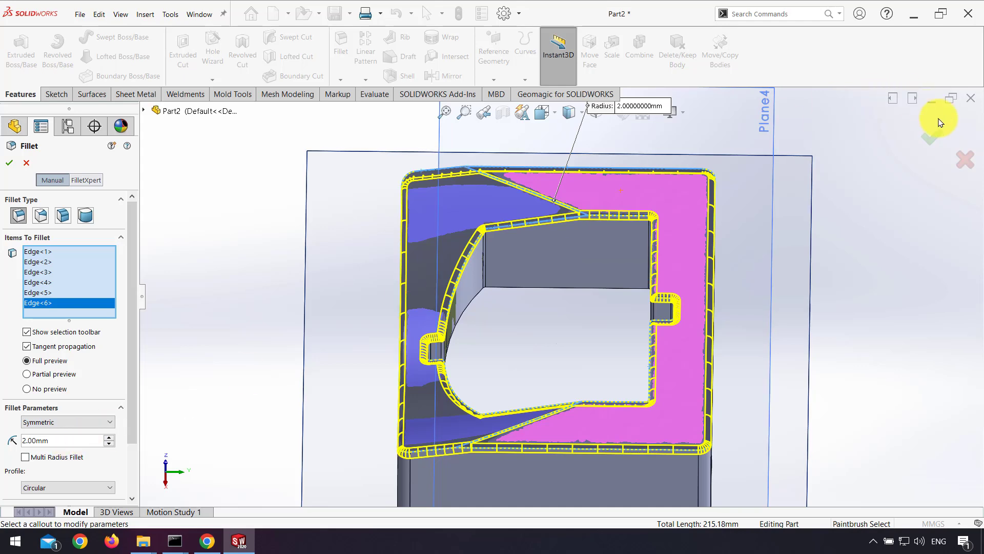
Step: Hide the Die mesh body and the reference planes Plane4 and Plane1 so only the filleted solid is shown
{"action": "middle_click_drag", "start_coordinate": [707, 378], "coordinate": [568, 286]}
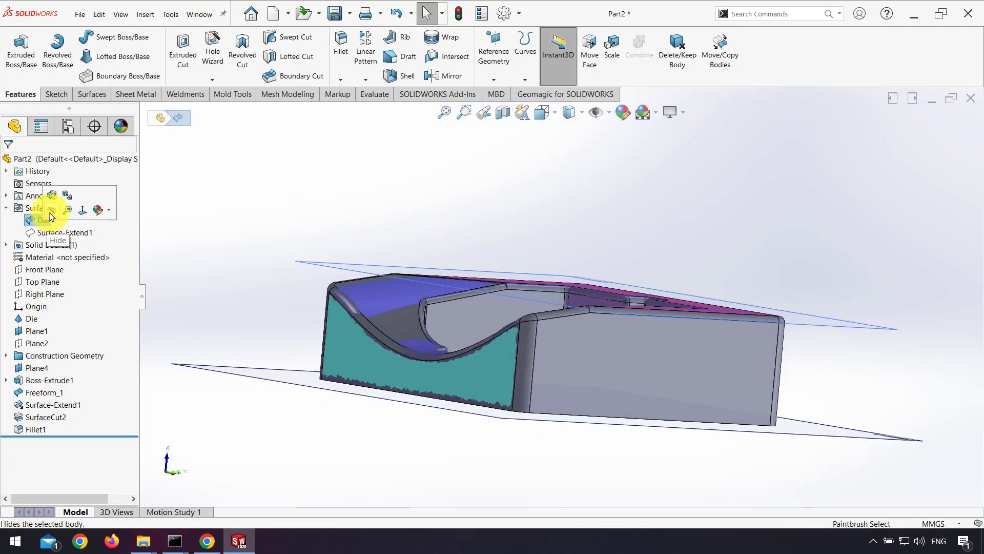
{"action": "middle_click_drag", "start_coordinate": [352, 274], "coordinate": [653, 365]}
{"action": "left_click", "coordinate": [715, 281]}
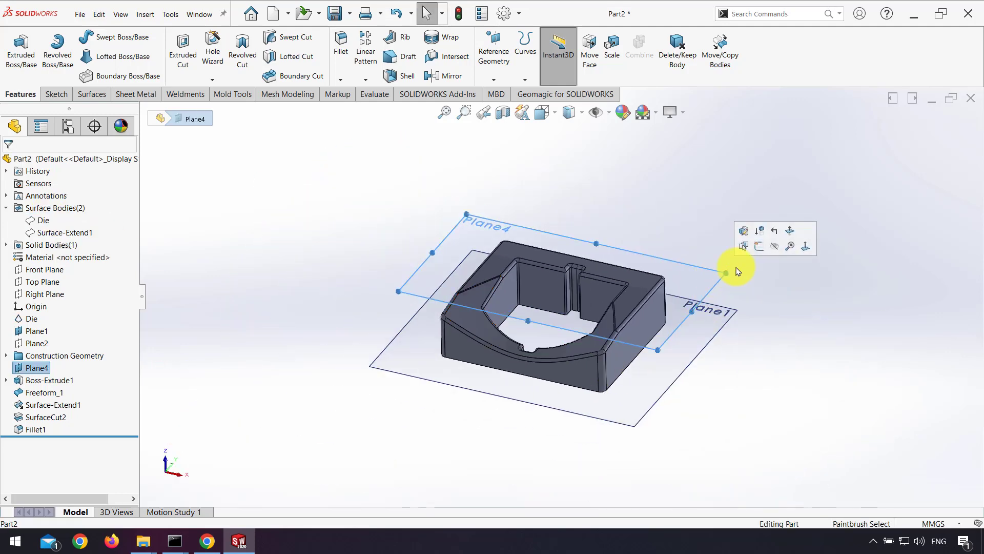
{"action": "left_click", "coordinate": [774, 249]}
{"action": "left_click", "coordinate": [708, 319]}
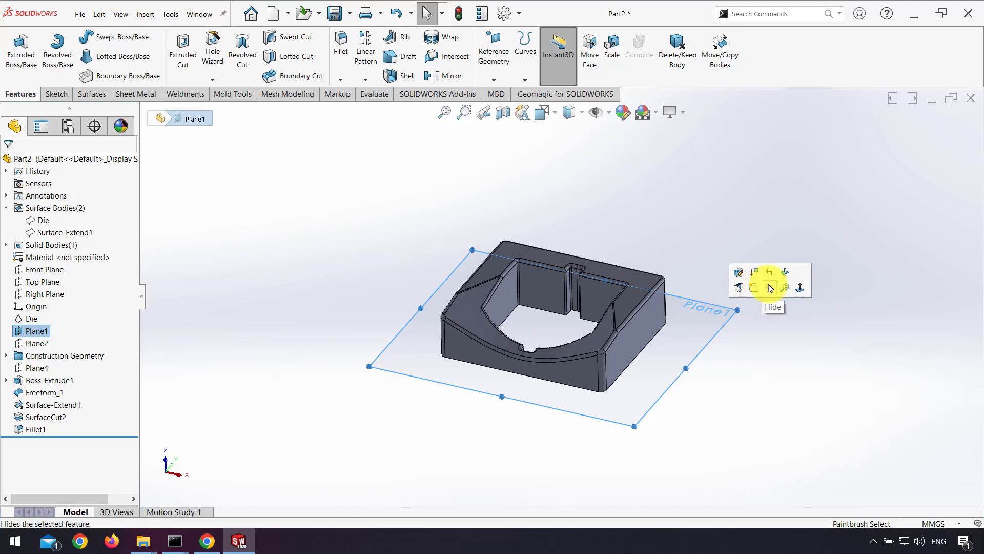
{"action": "left_click", "coordinate": [771, 288]}
{"action": "middle_click_drag", "start_coordinate": [639, 314], "coordinate": [252, 292]}
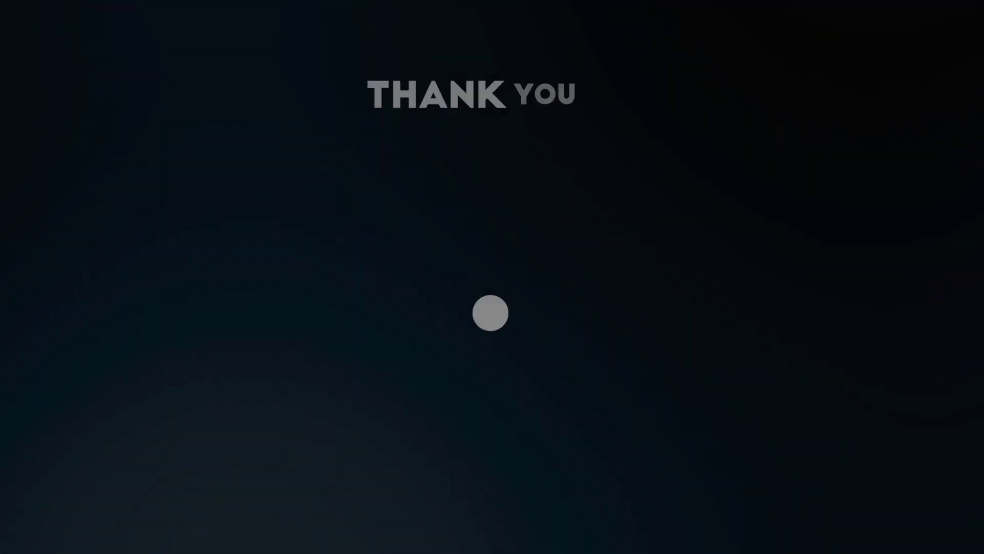